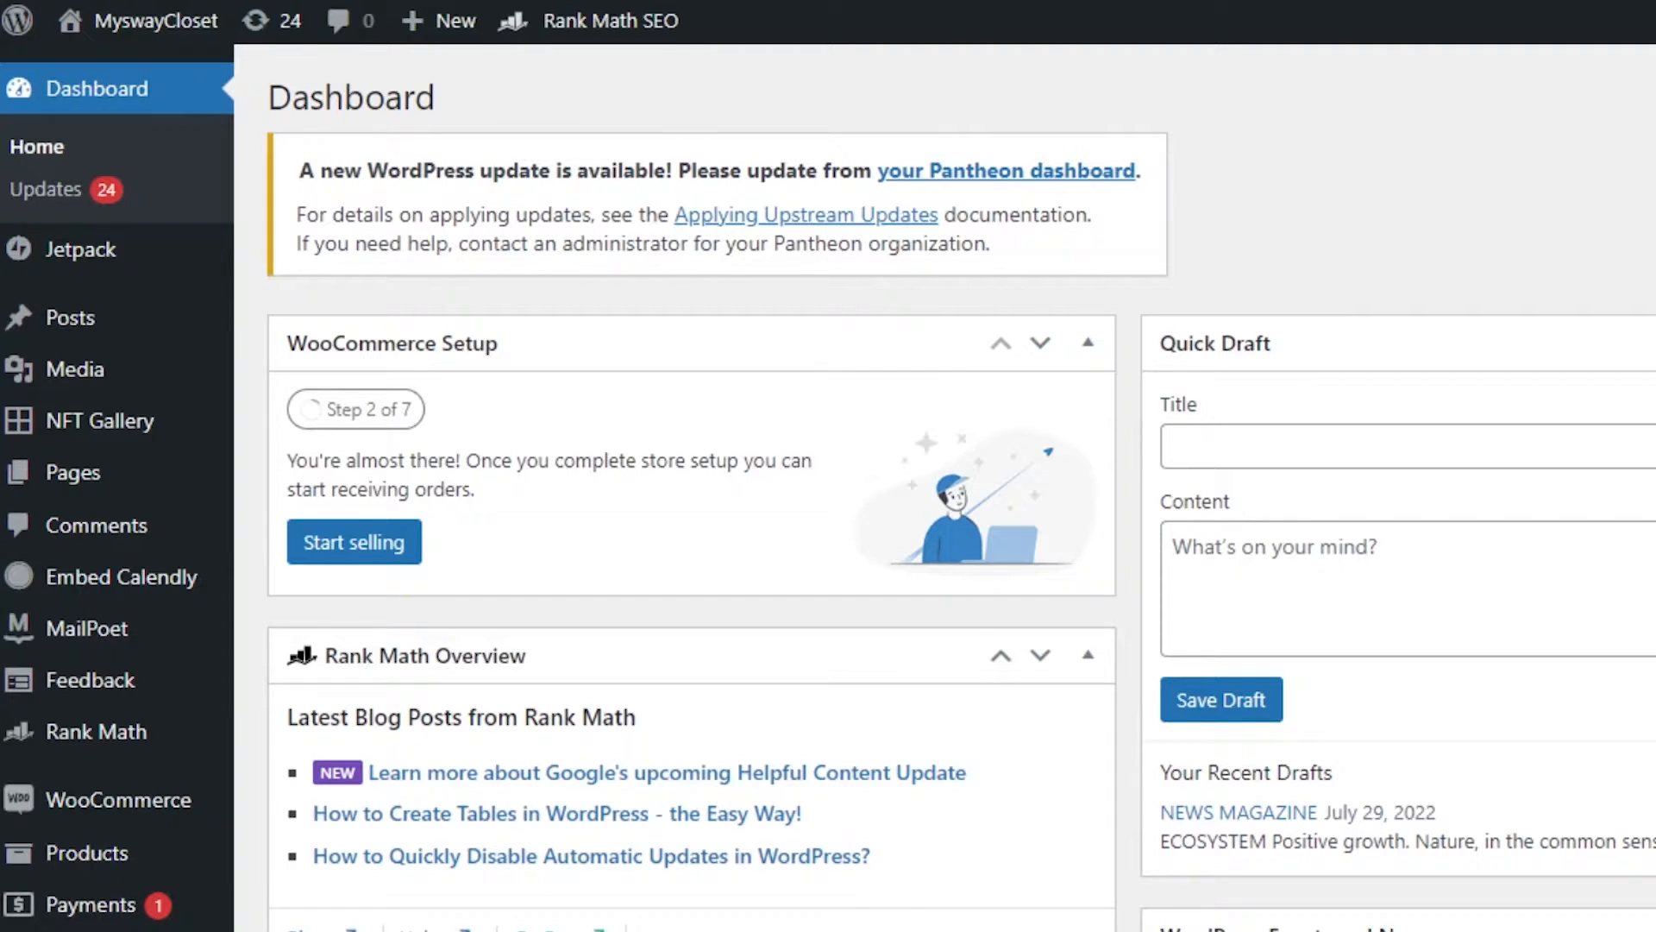
# Search the WordPress plugin directory for "donation form" to add a new plugin
pyautogui.scroll(-6, 980, 241)
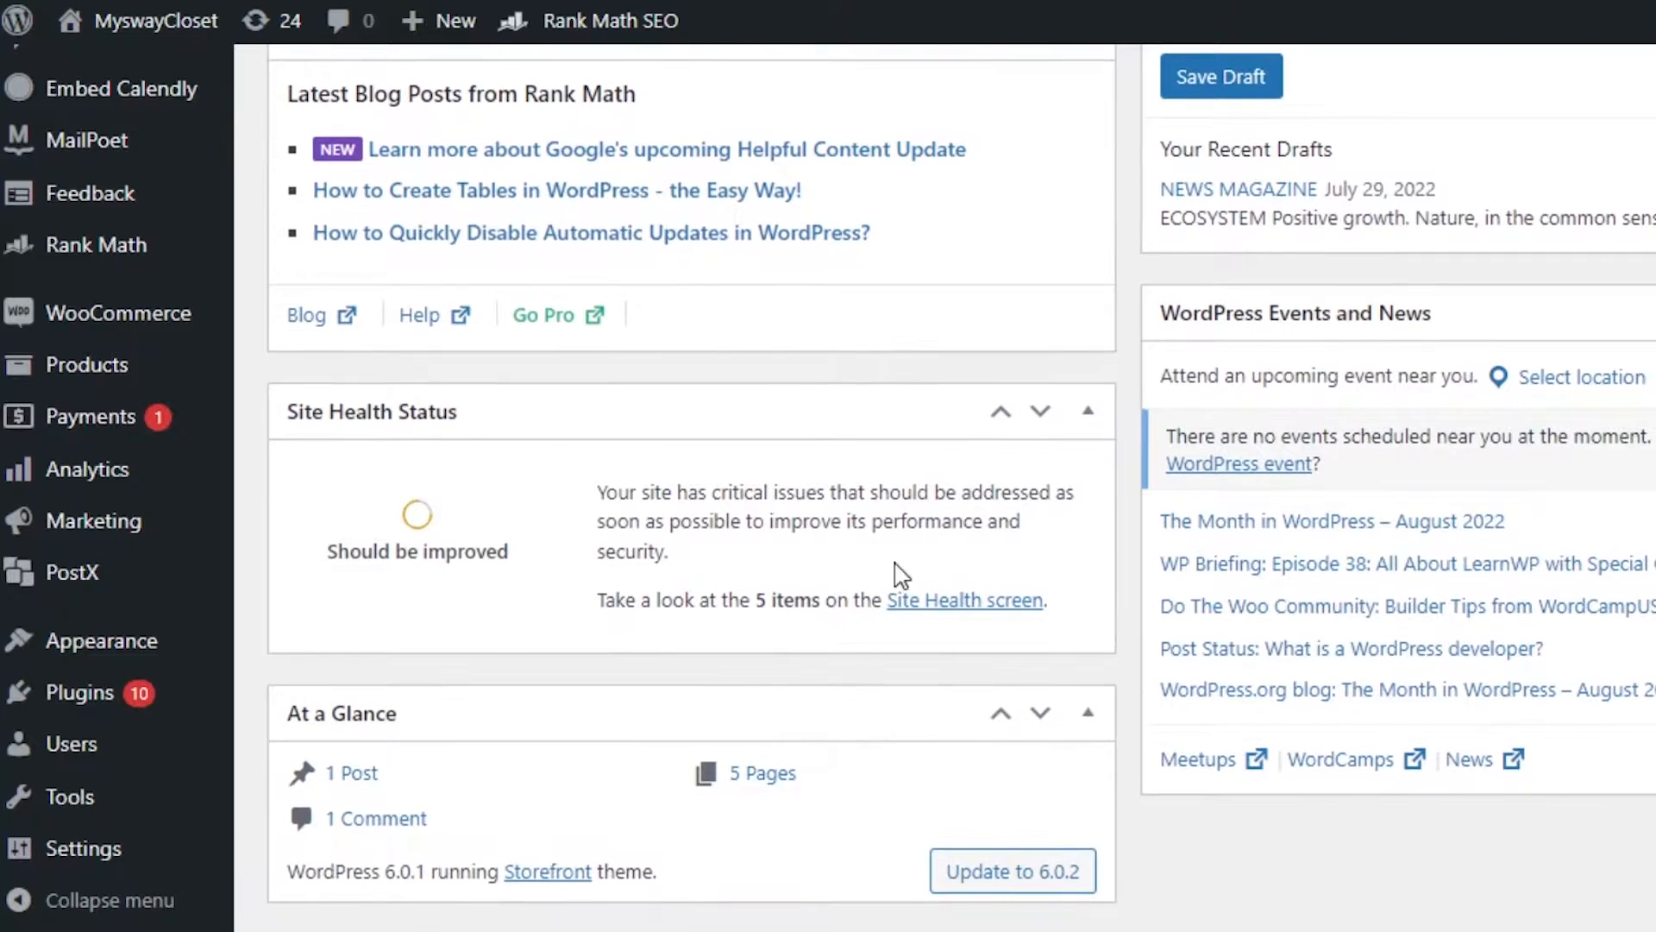
pyautogui.moveTo(54, 716)
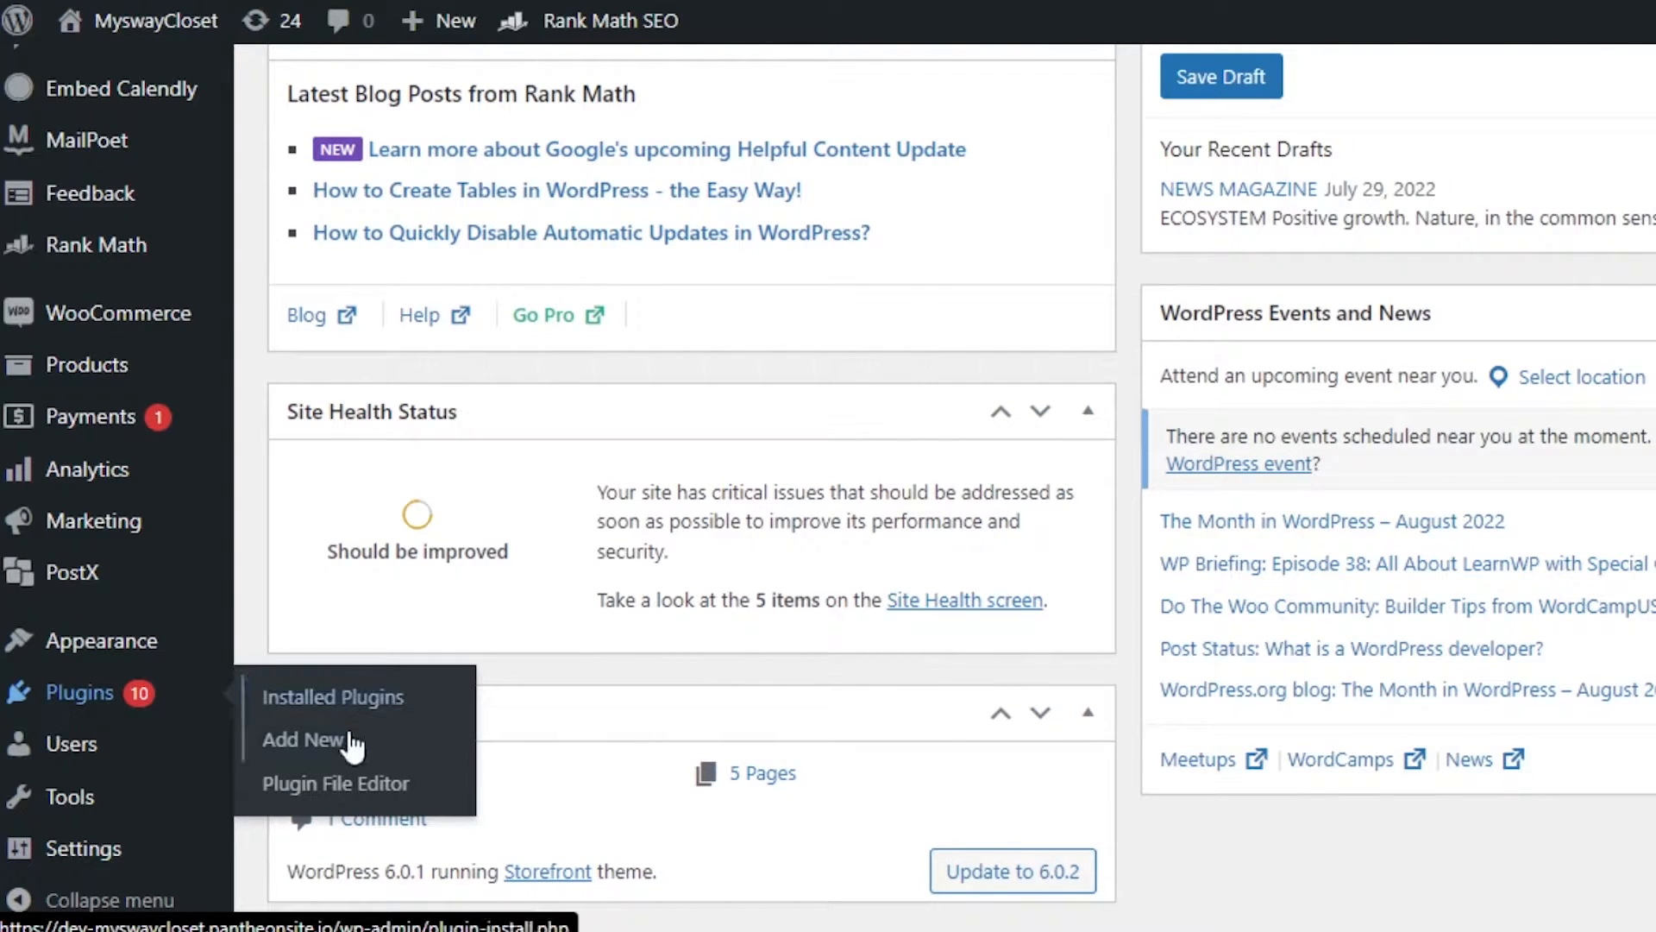
pyautogui.click(309, 744)
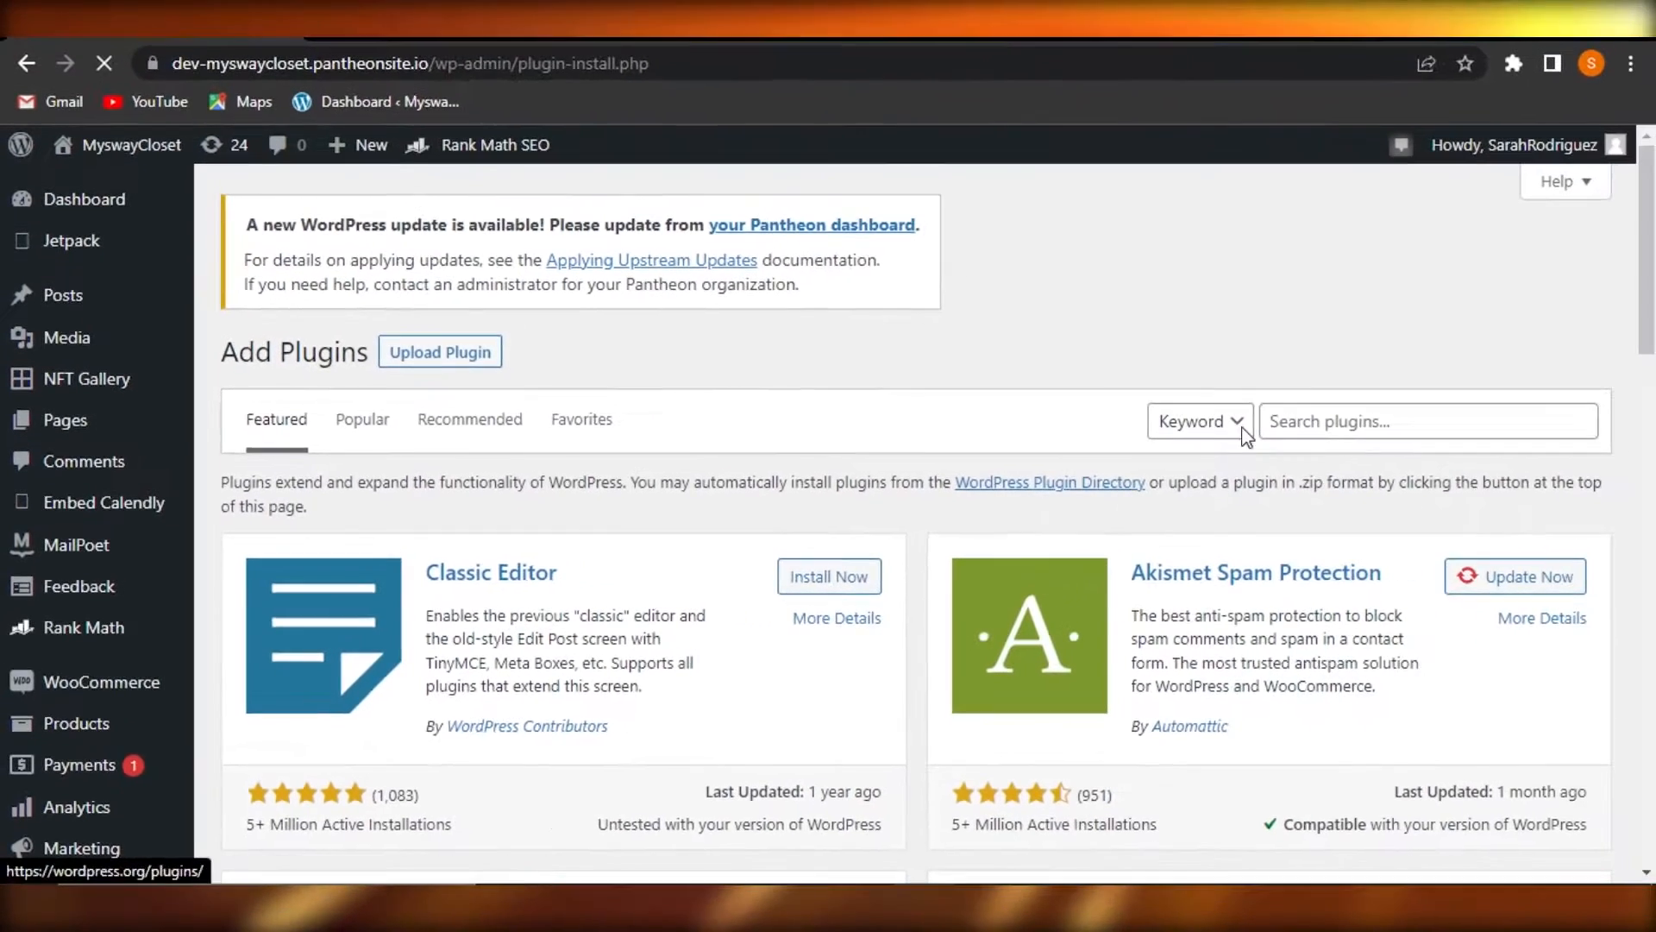
pyautogui.click(1359, 414)
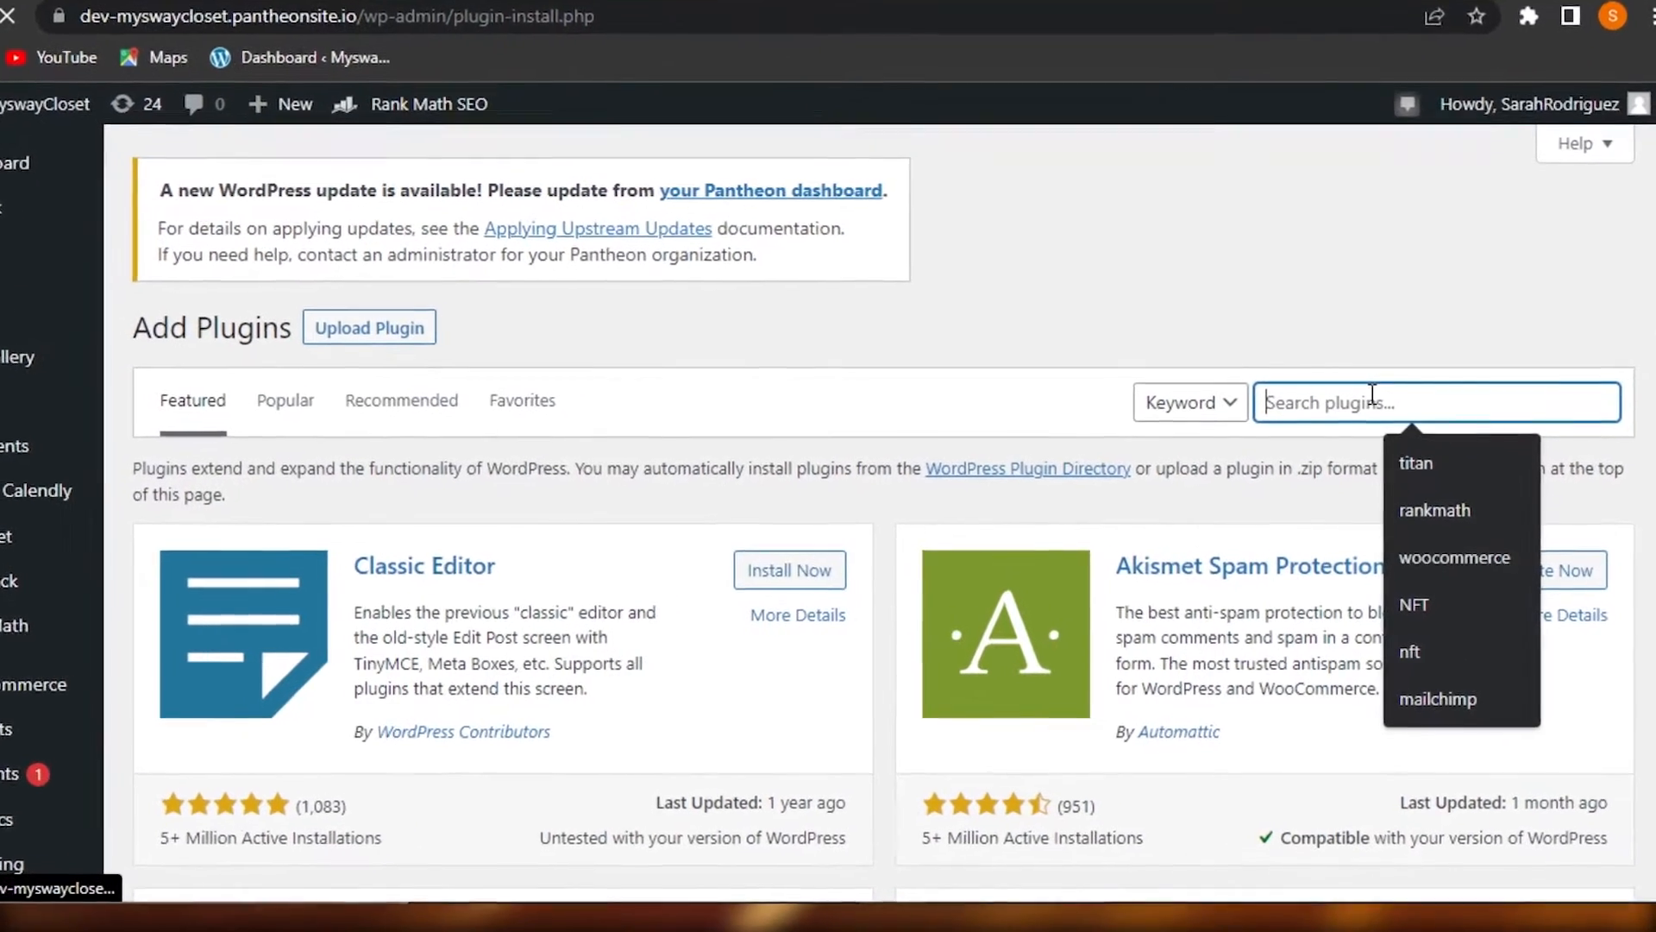
pyautogui.write('donation form')
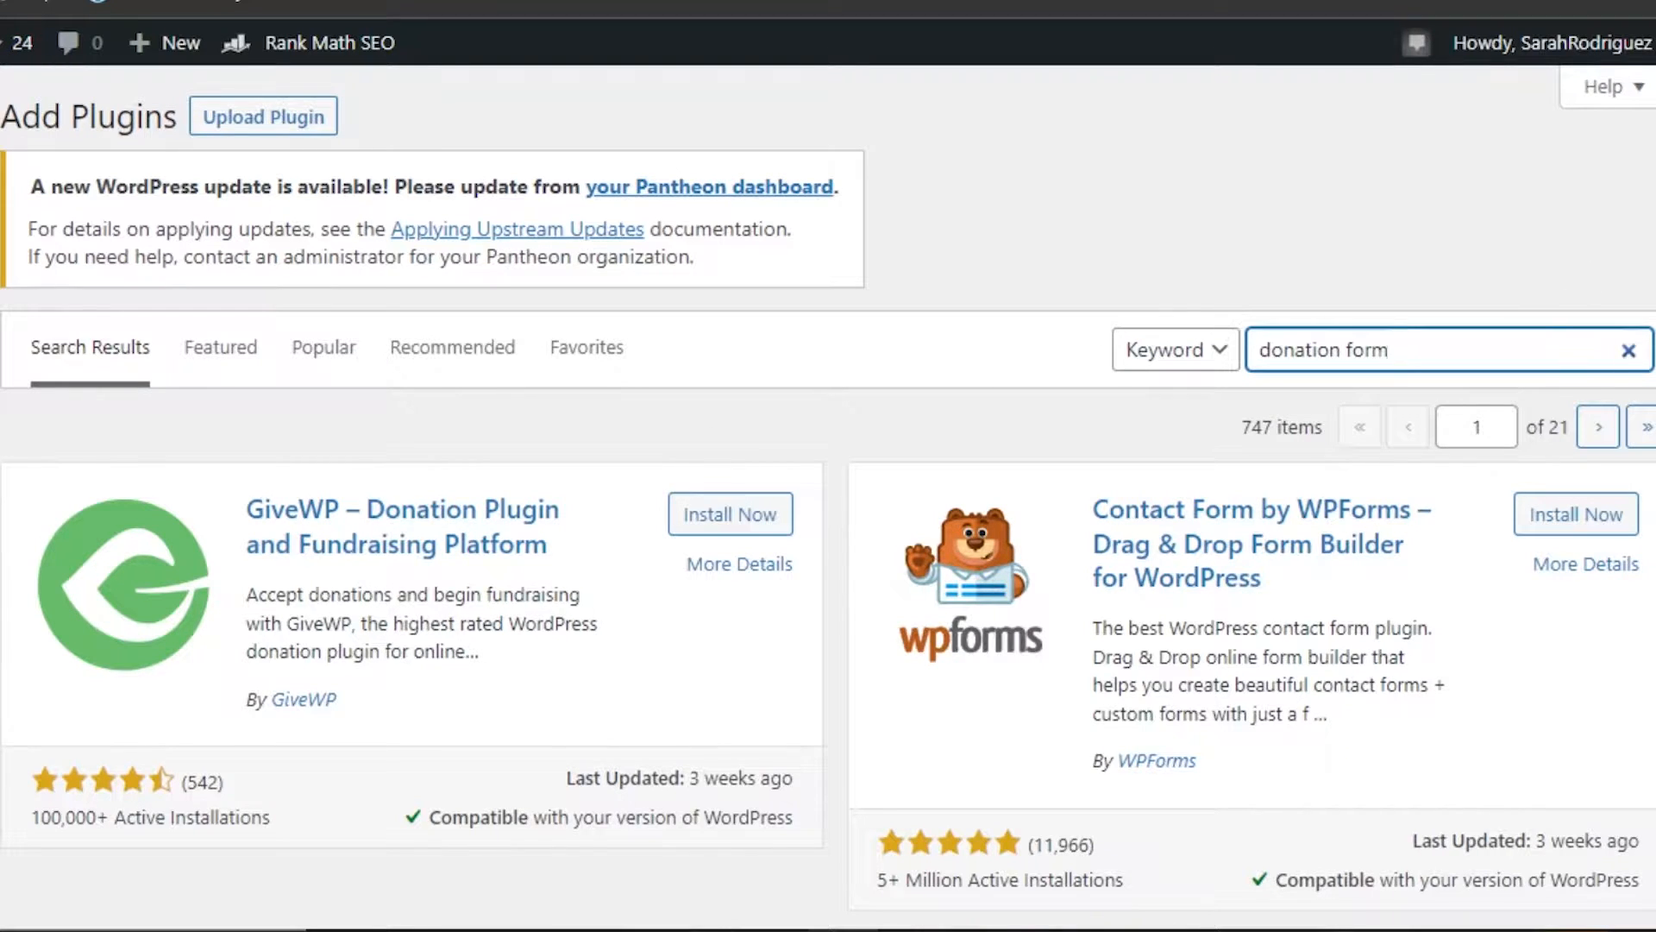
# Examine the donation and form plugins offered in the search results, comparing their ratings and active installations
pyautogui.scroll(-10, 828, 496)
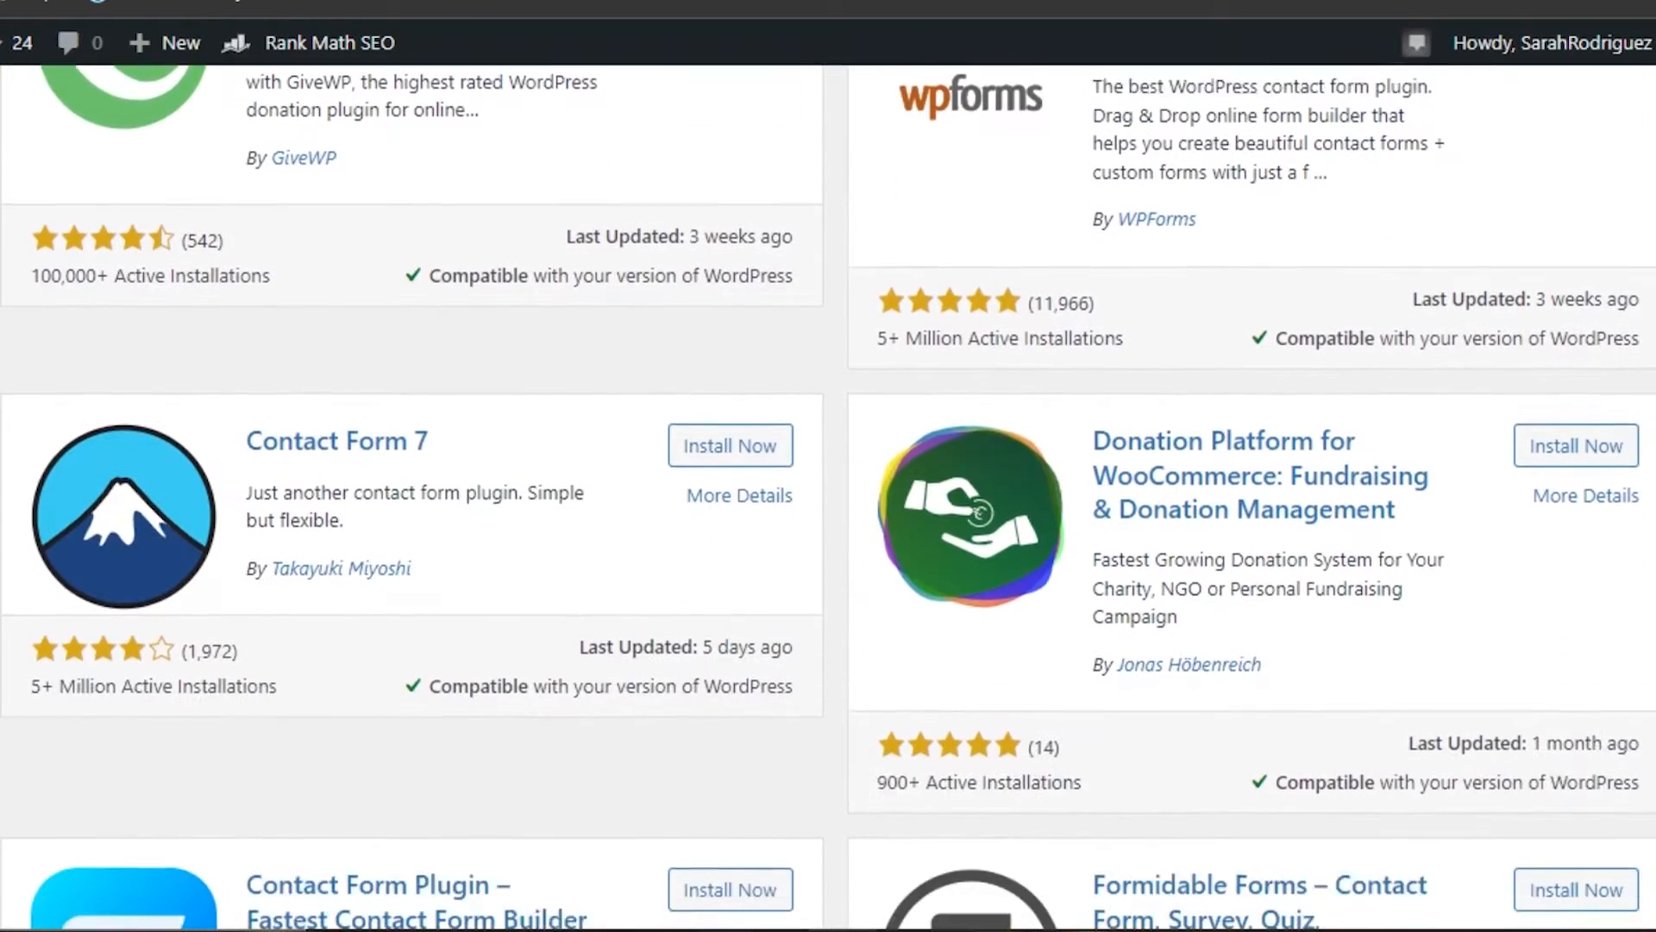
pyautogui.scroll(10, 828, 497)
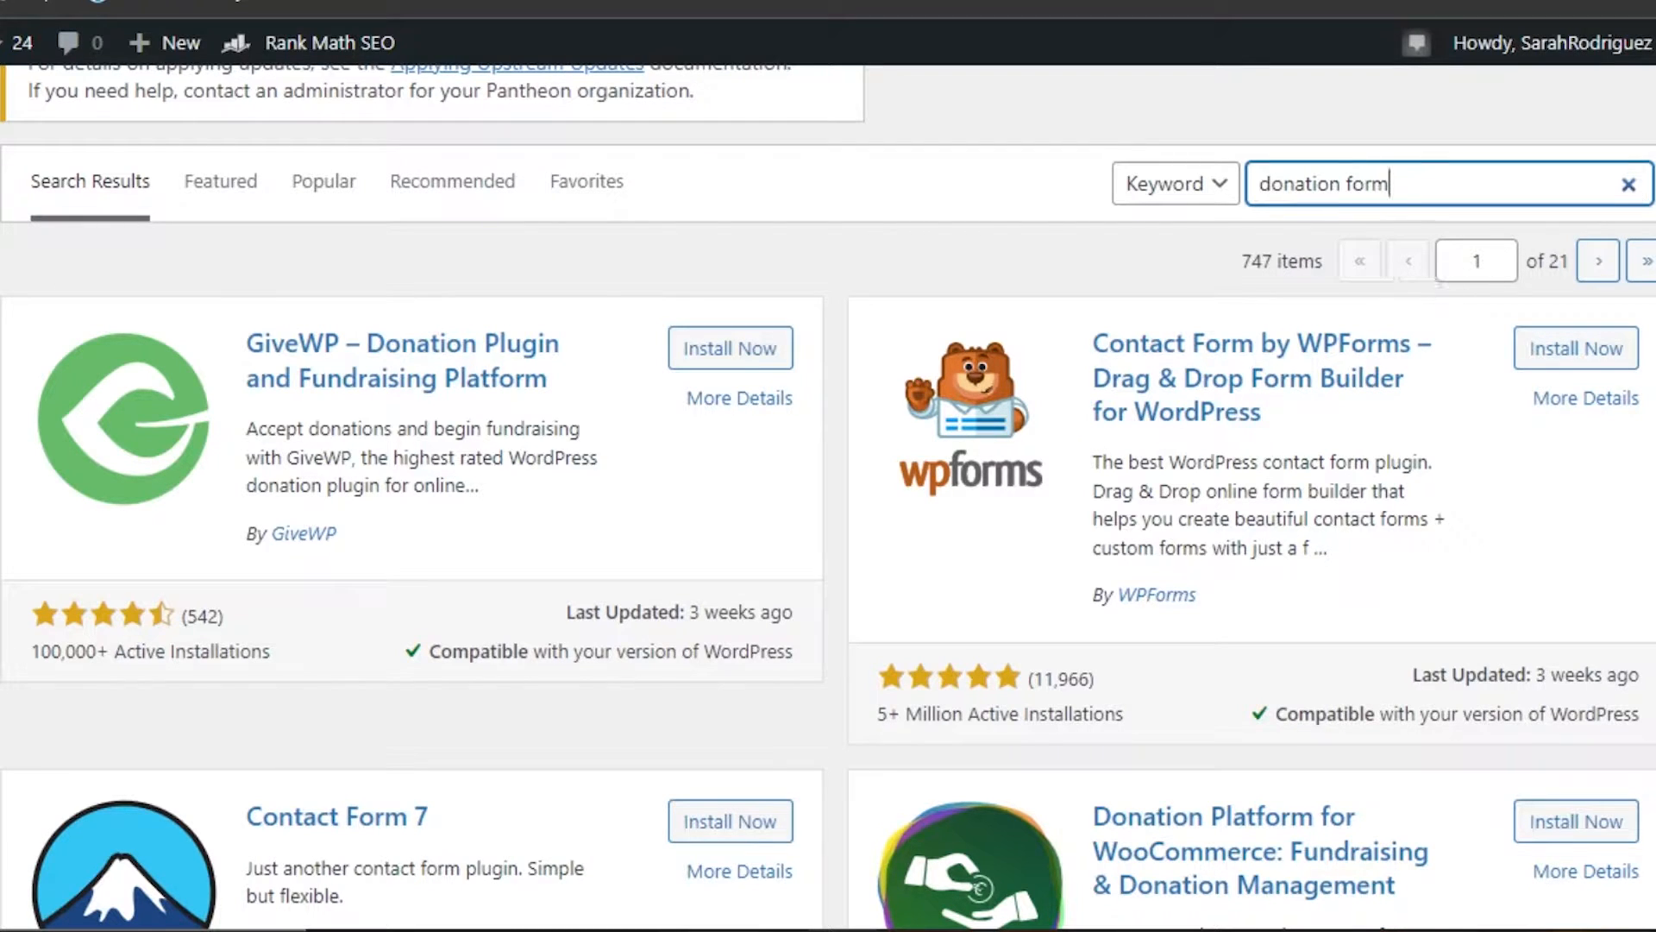
pyautogui.scroll(-15, 828, 497)
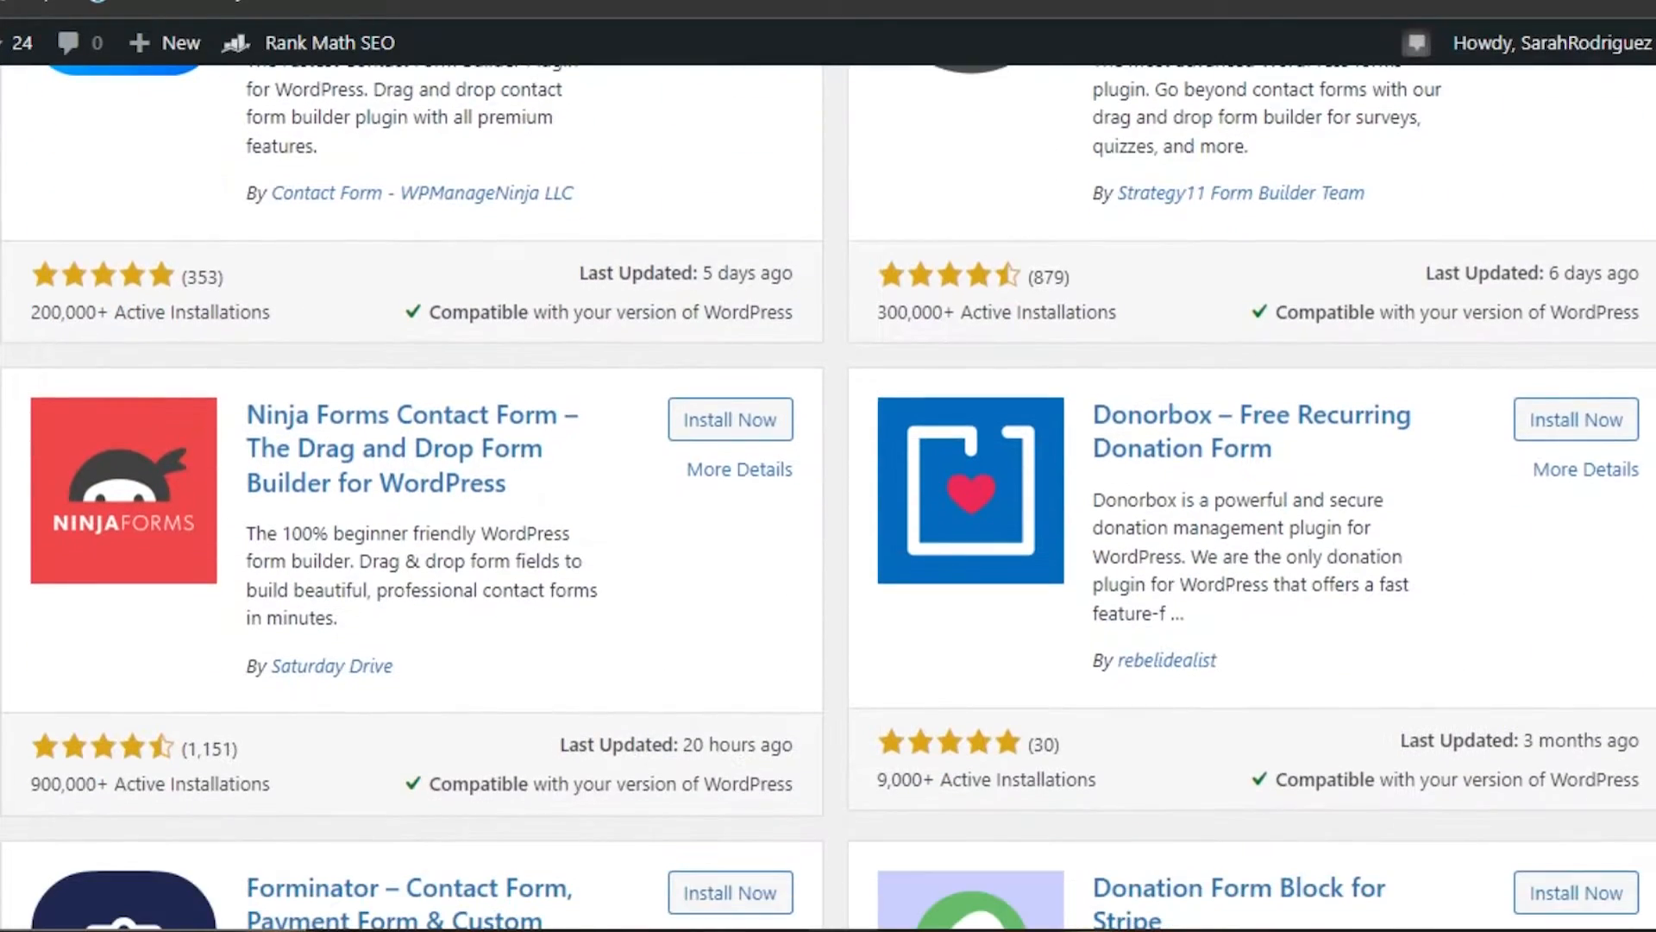
pyautogui.scroll(-12, 828, 497)
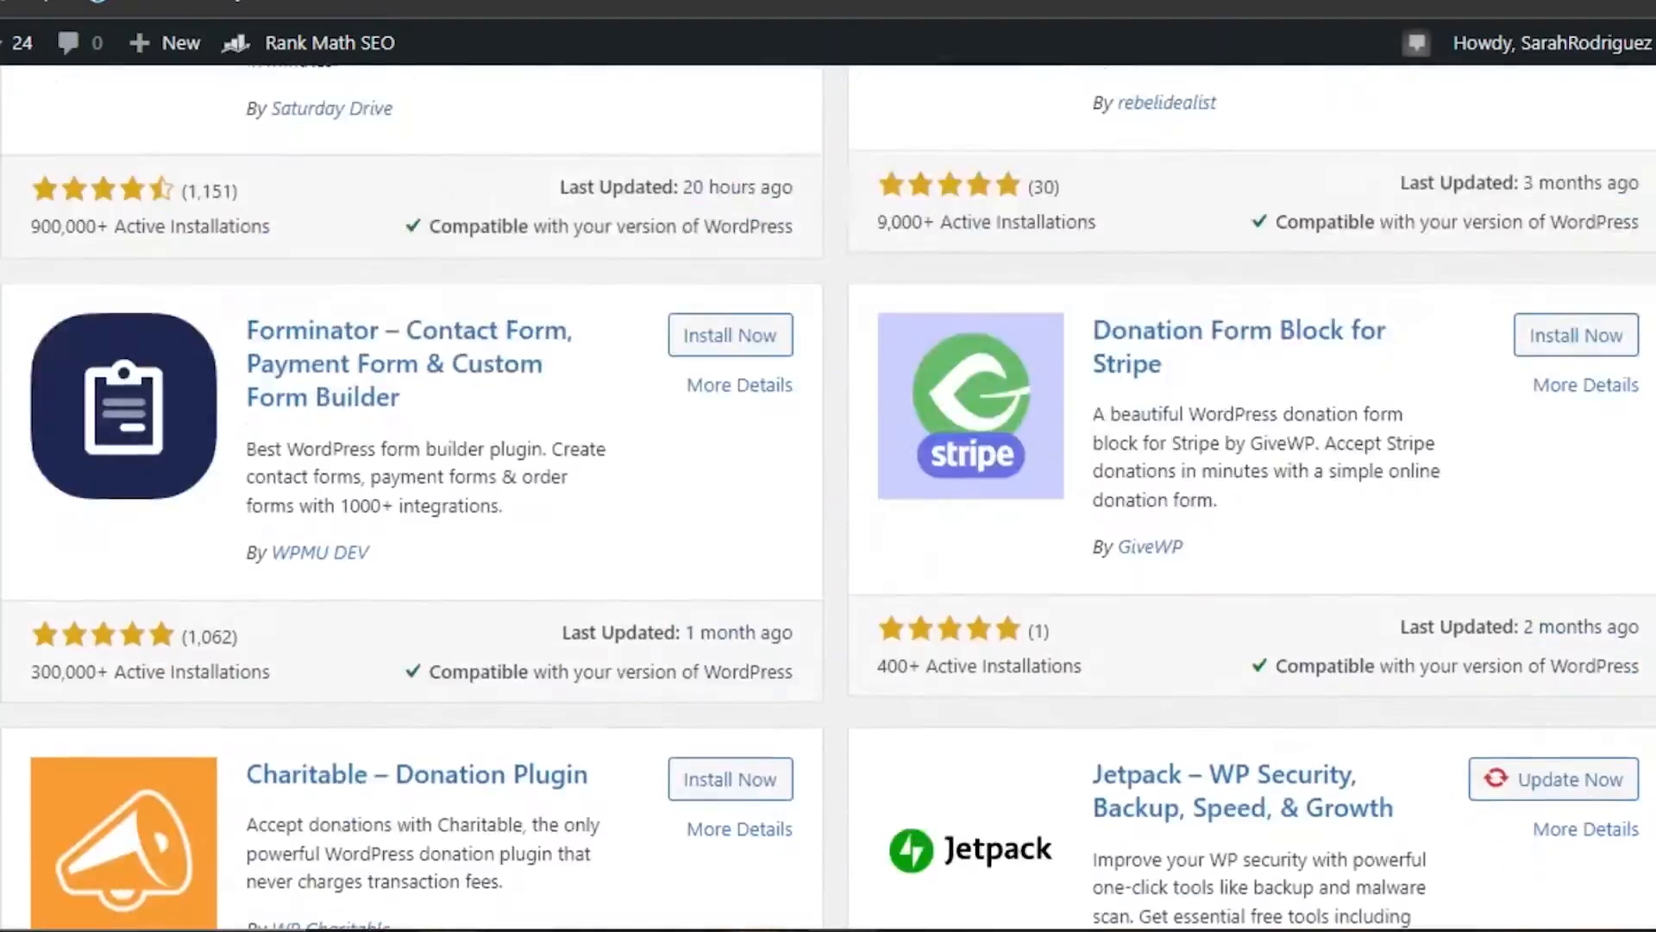
pyautogui.scroll(10, 828, 497)
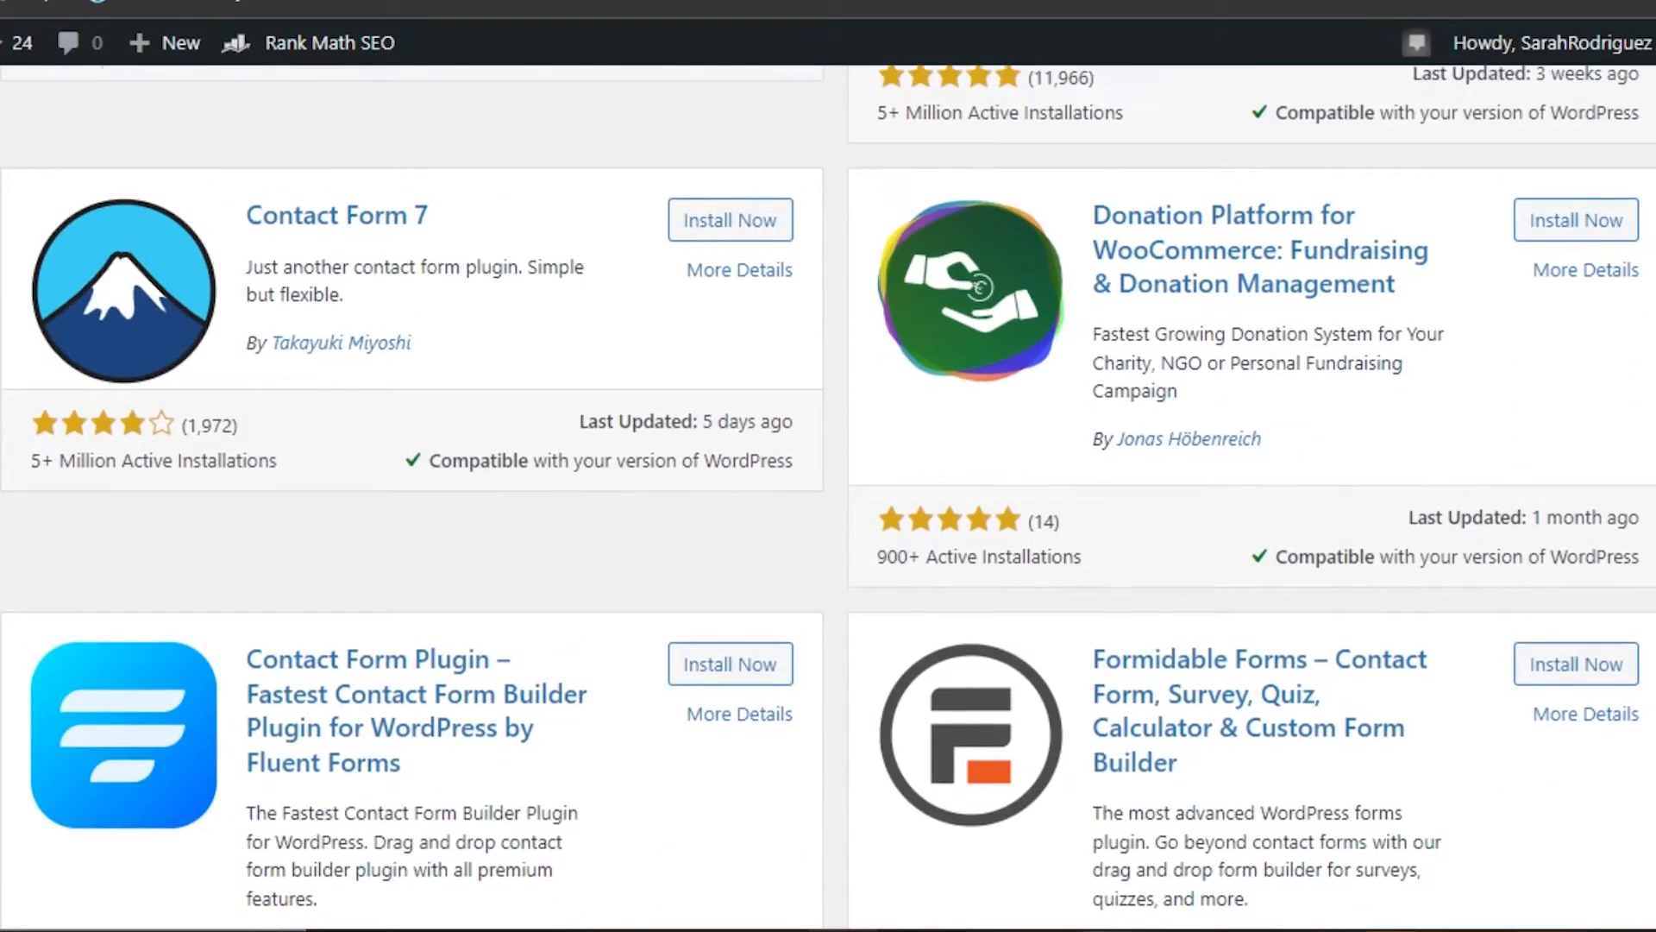
pyautogui.scroll(1, 828, 496)
pyautogui.scroll(-1, 828, 496)
pyautogui.scroll(1, 828, 497)
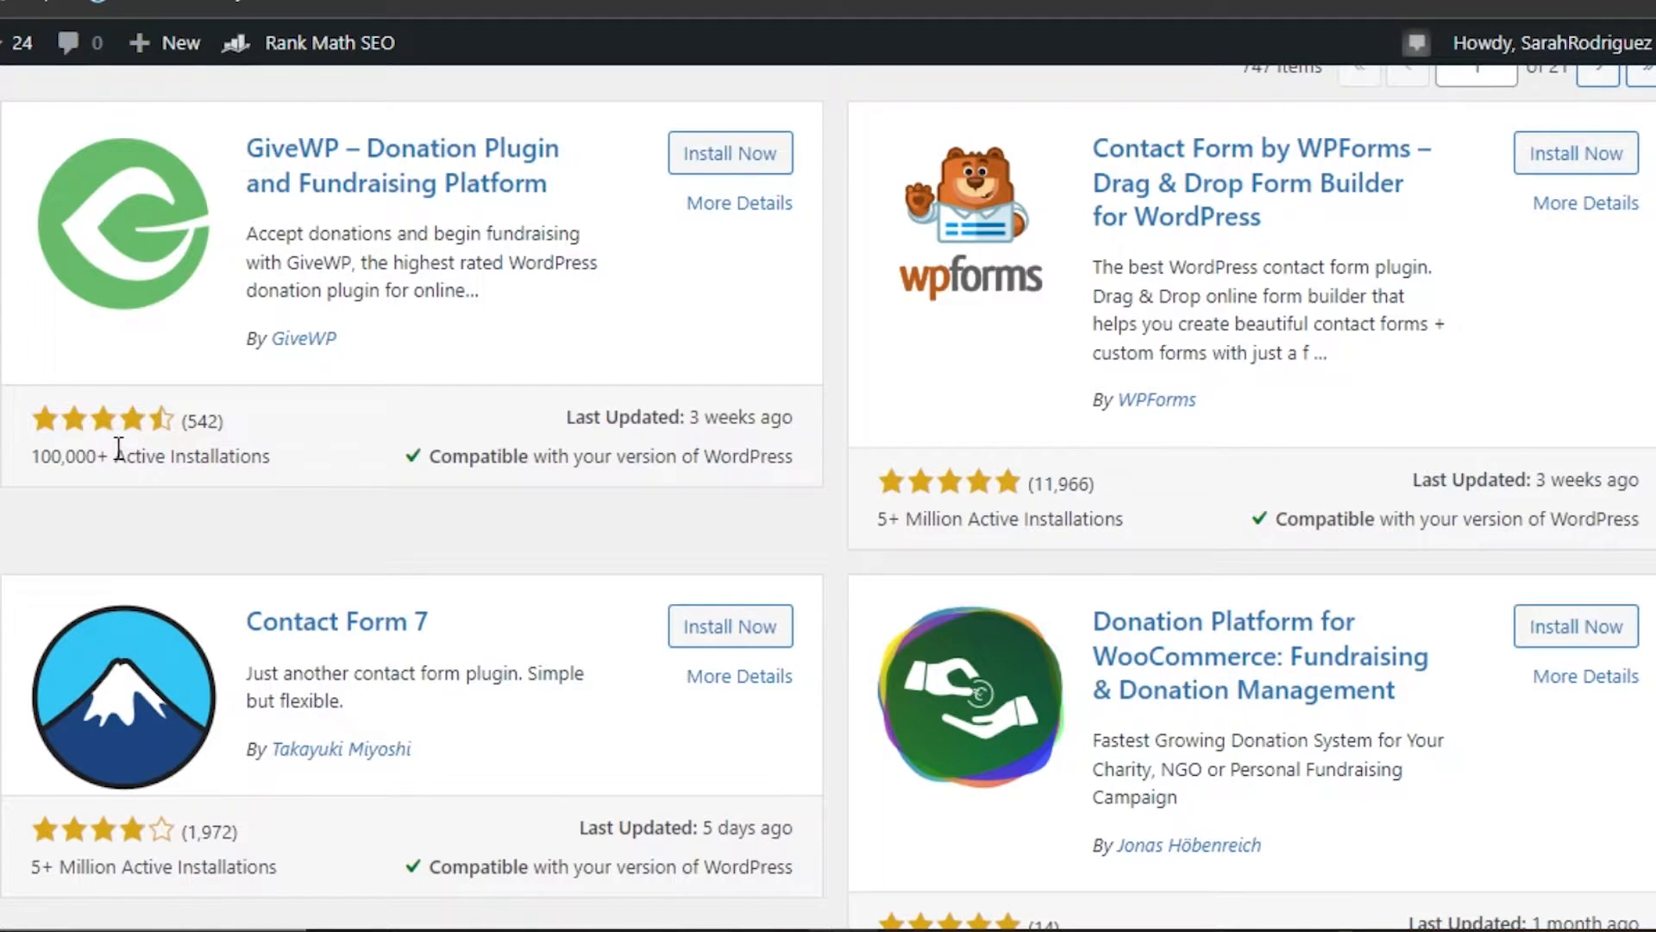
# Install and activate the GiveWP – Donation Plugin and Fundraising Platform plugin
pyautogui.click(729, 155)
pyautogui.scroll(2, 757, 314)
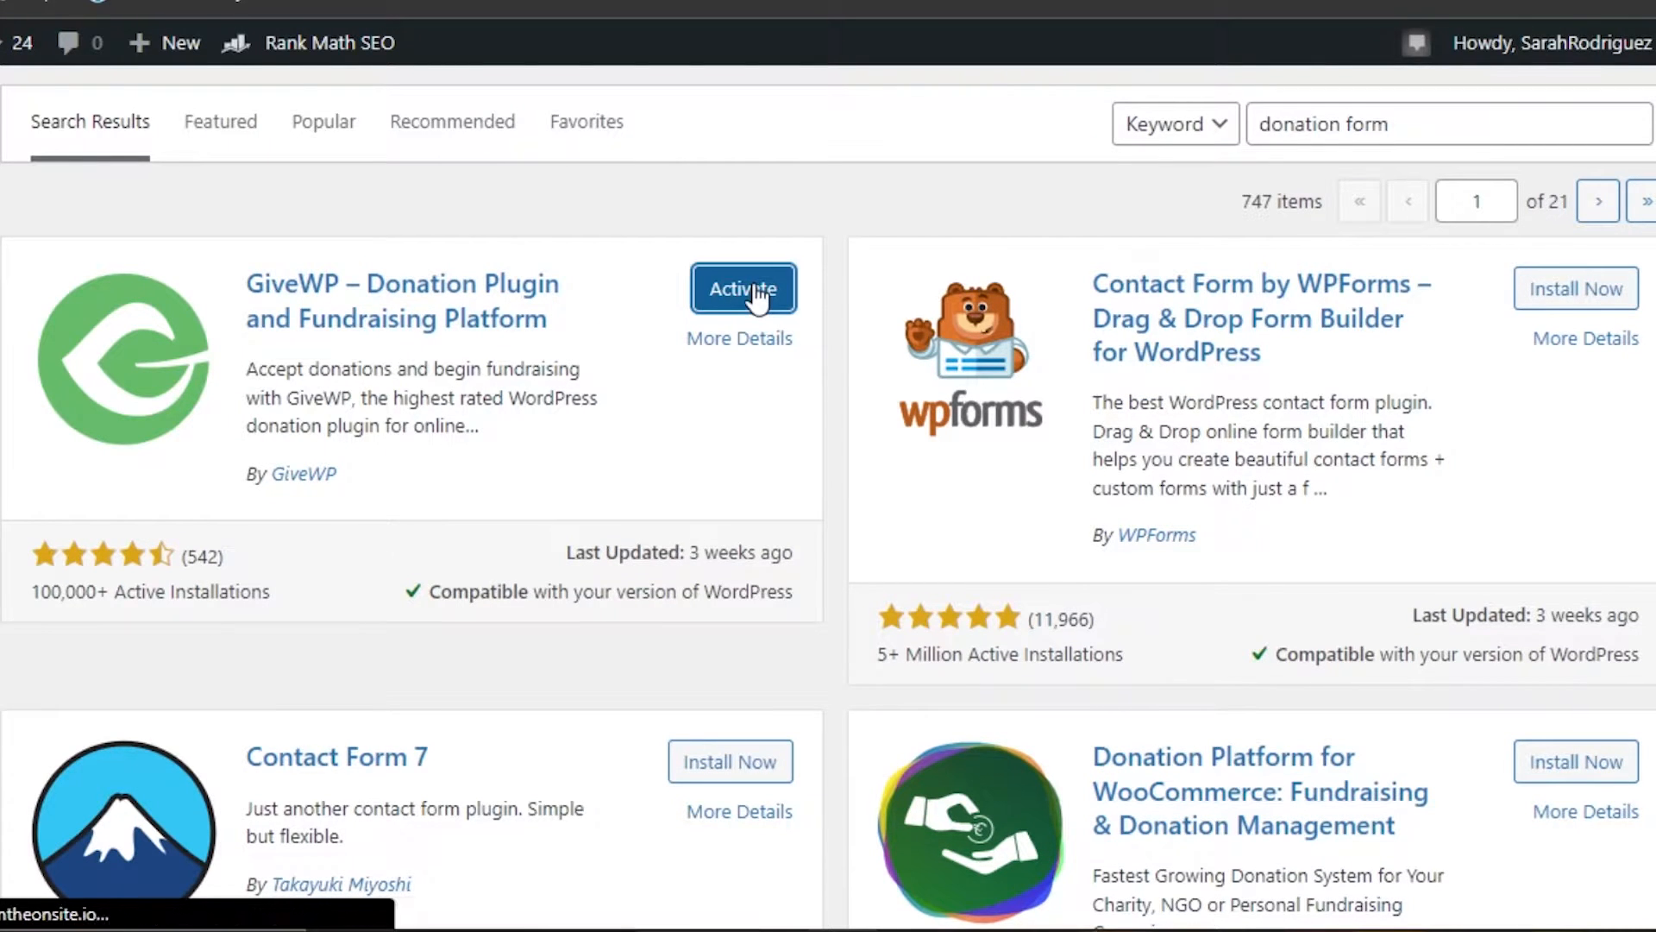
pyautogui.click(420, 307)
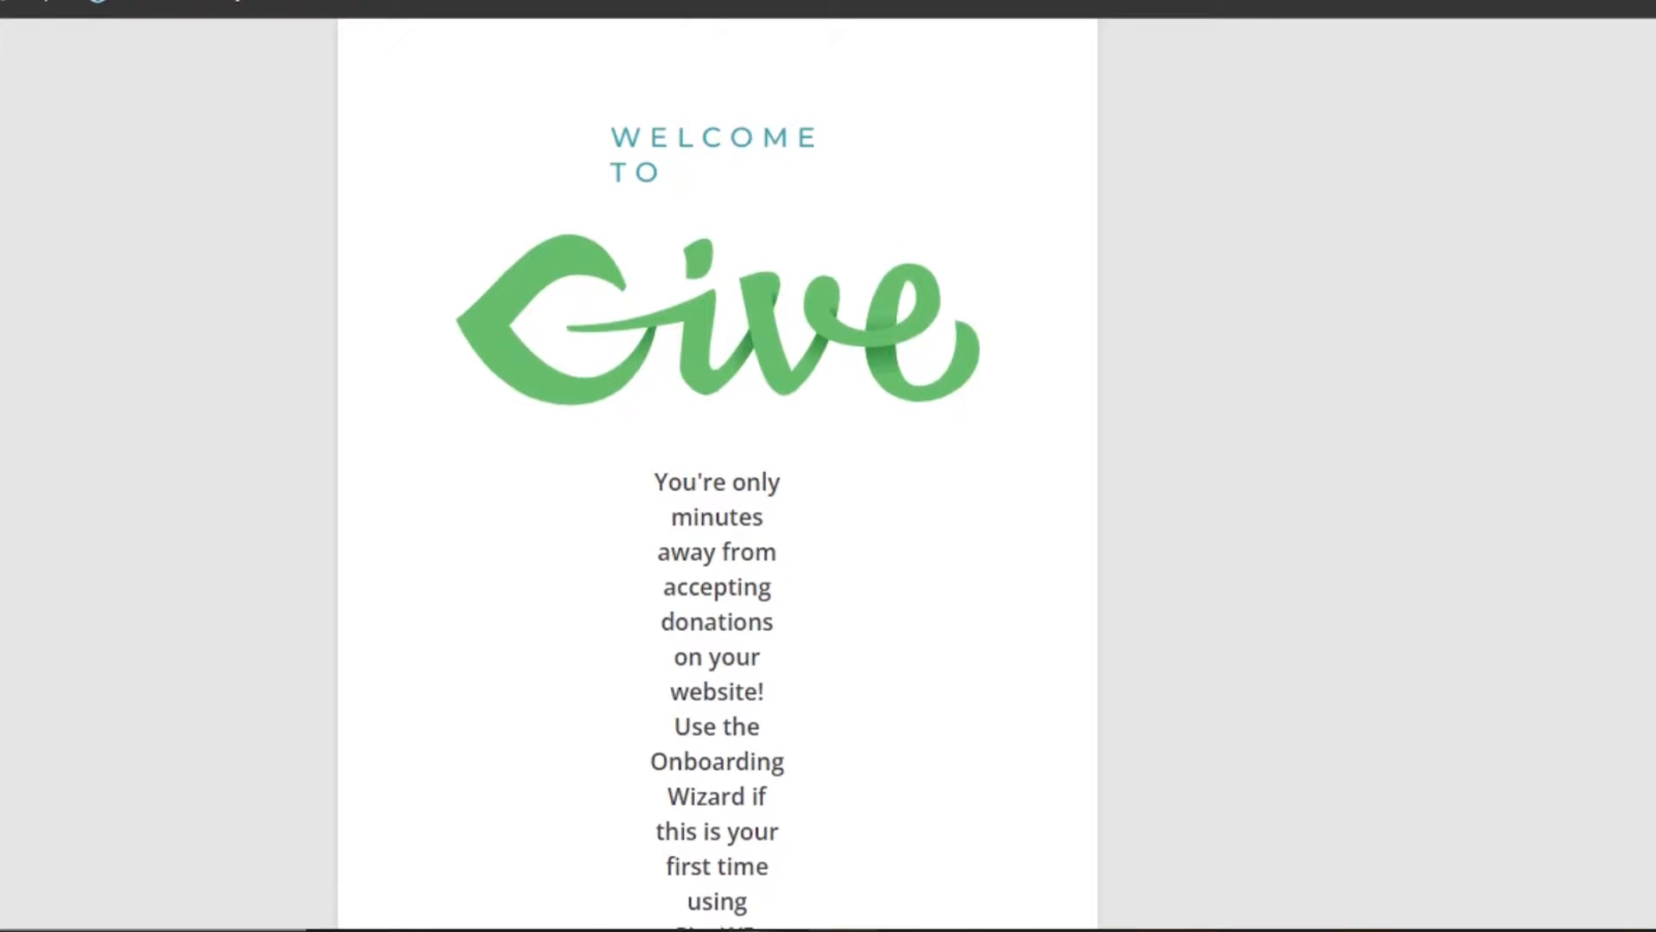
# Start the GiveWP onboarding setup from the welcome page
pyautogui.scroll(-2, 718, 475)
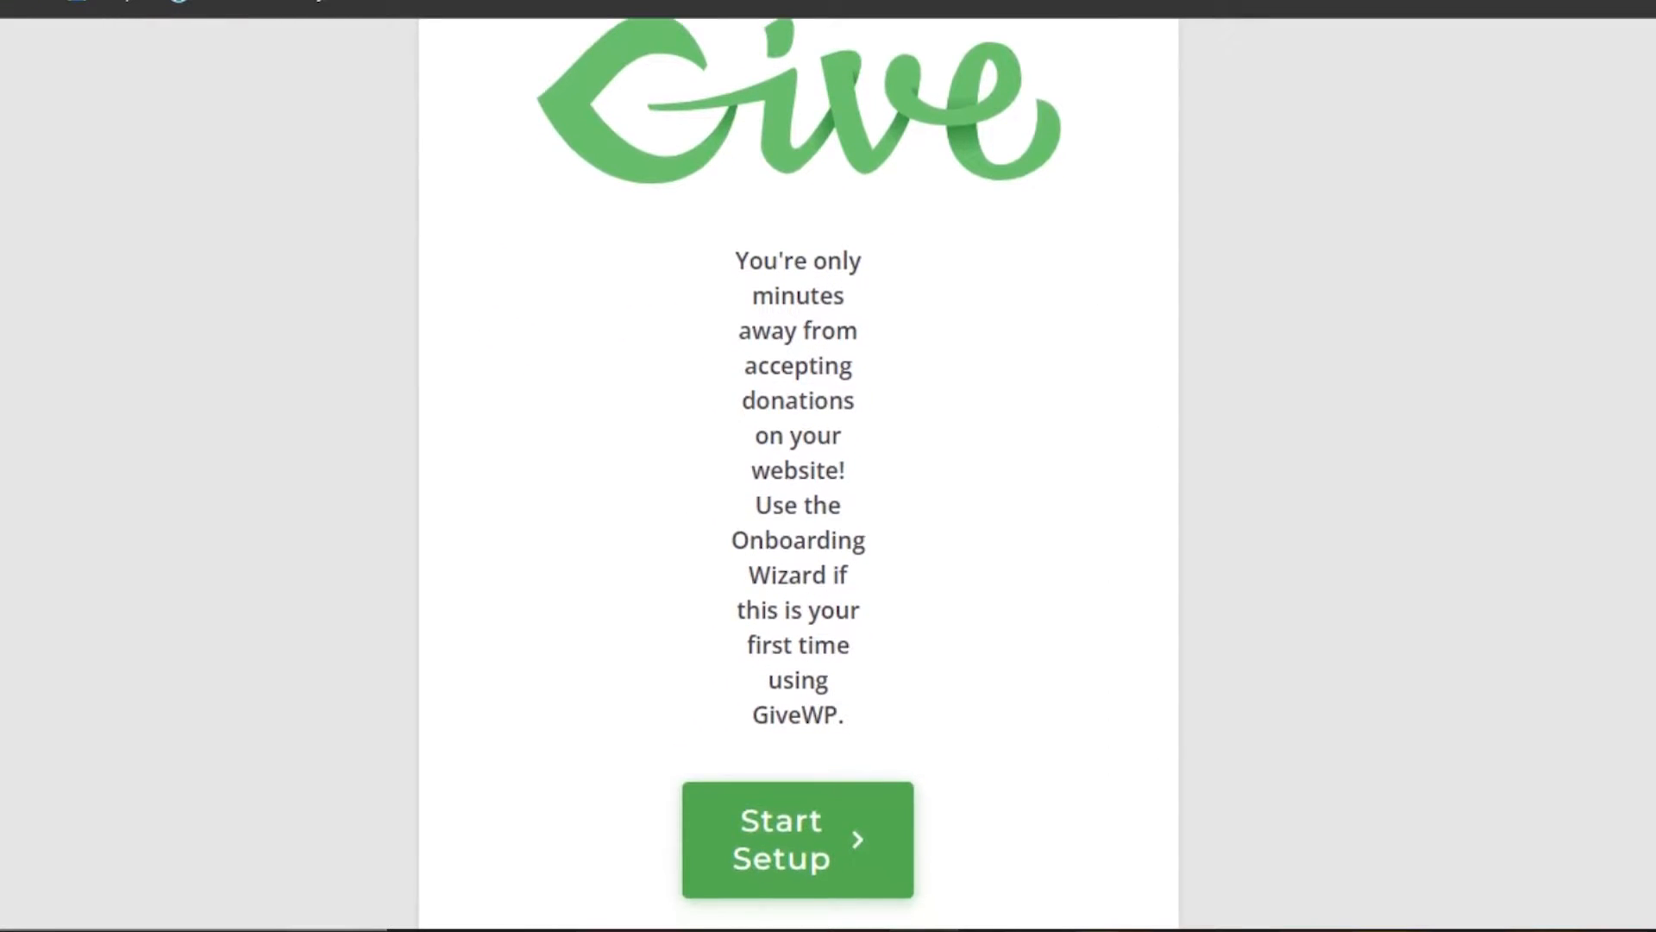
pyautogui.scroll(-1, 799, 466)
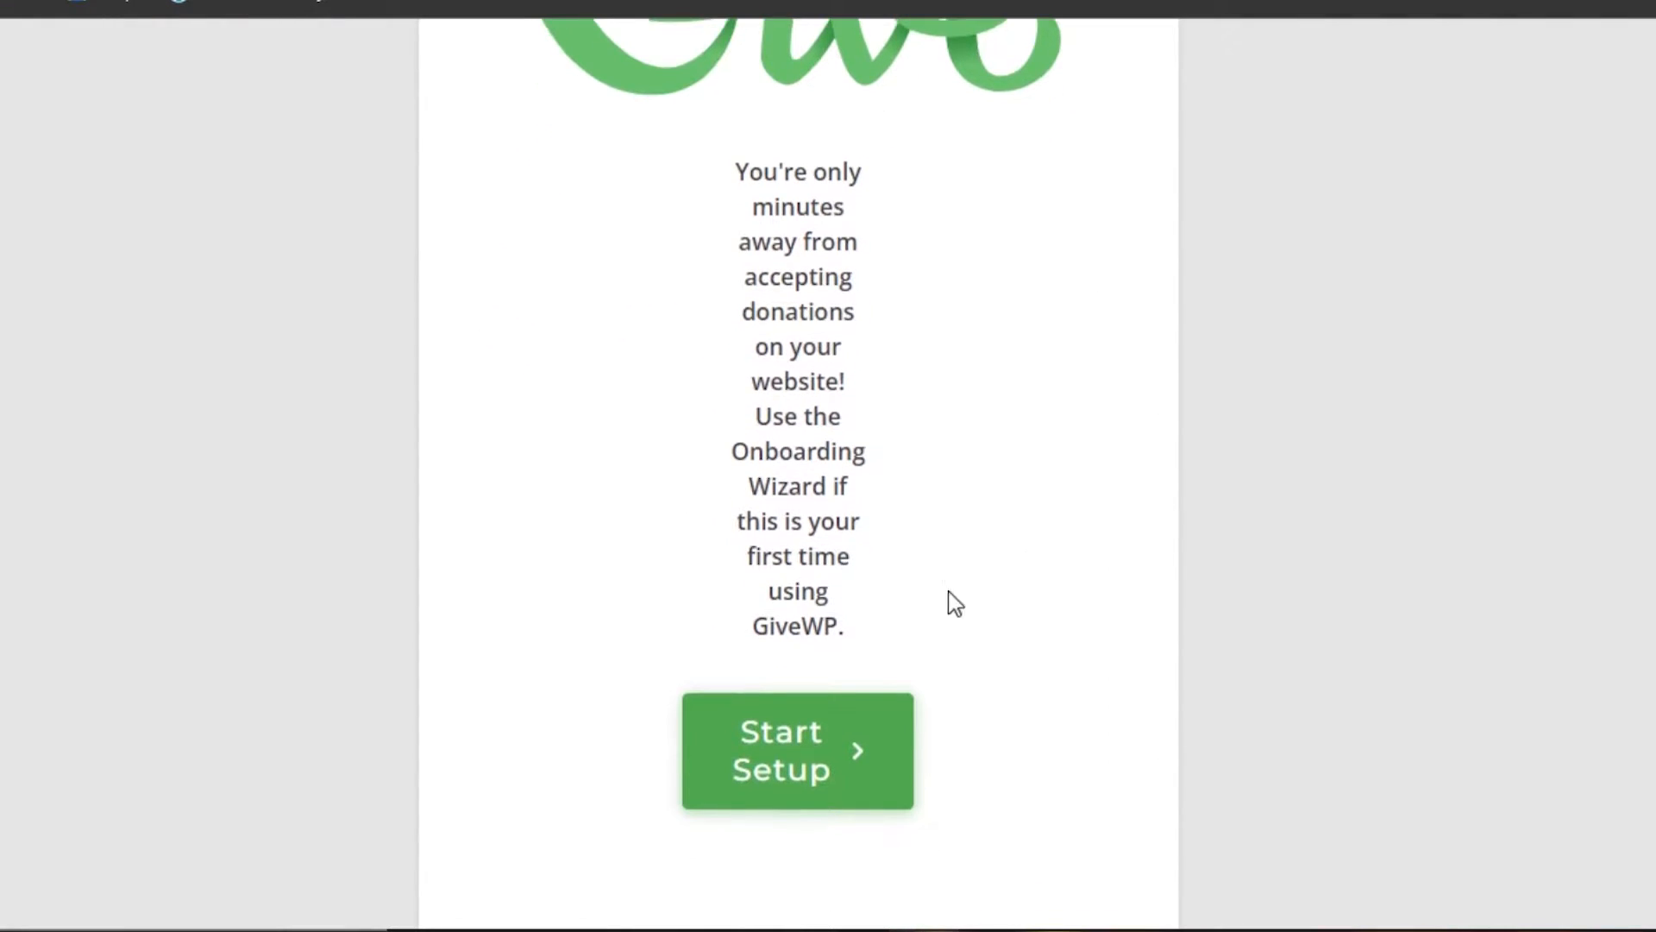
pyautogui.click(778, 724)
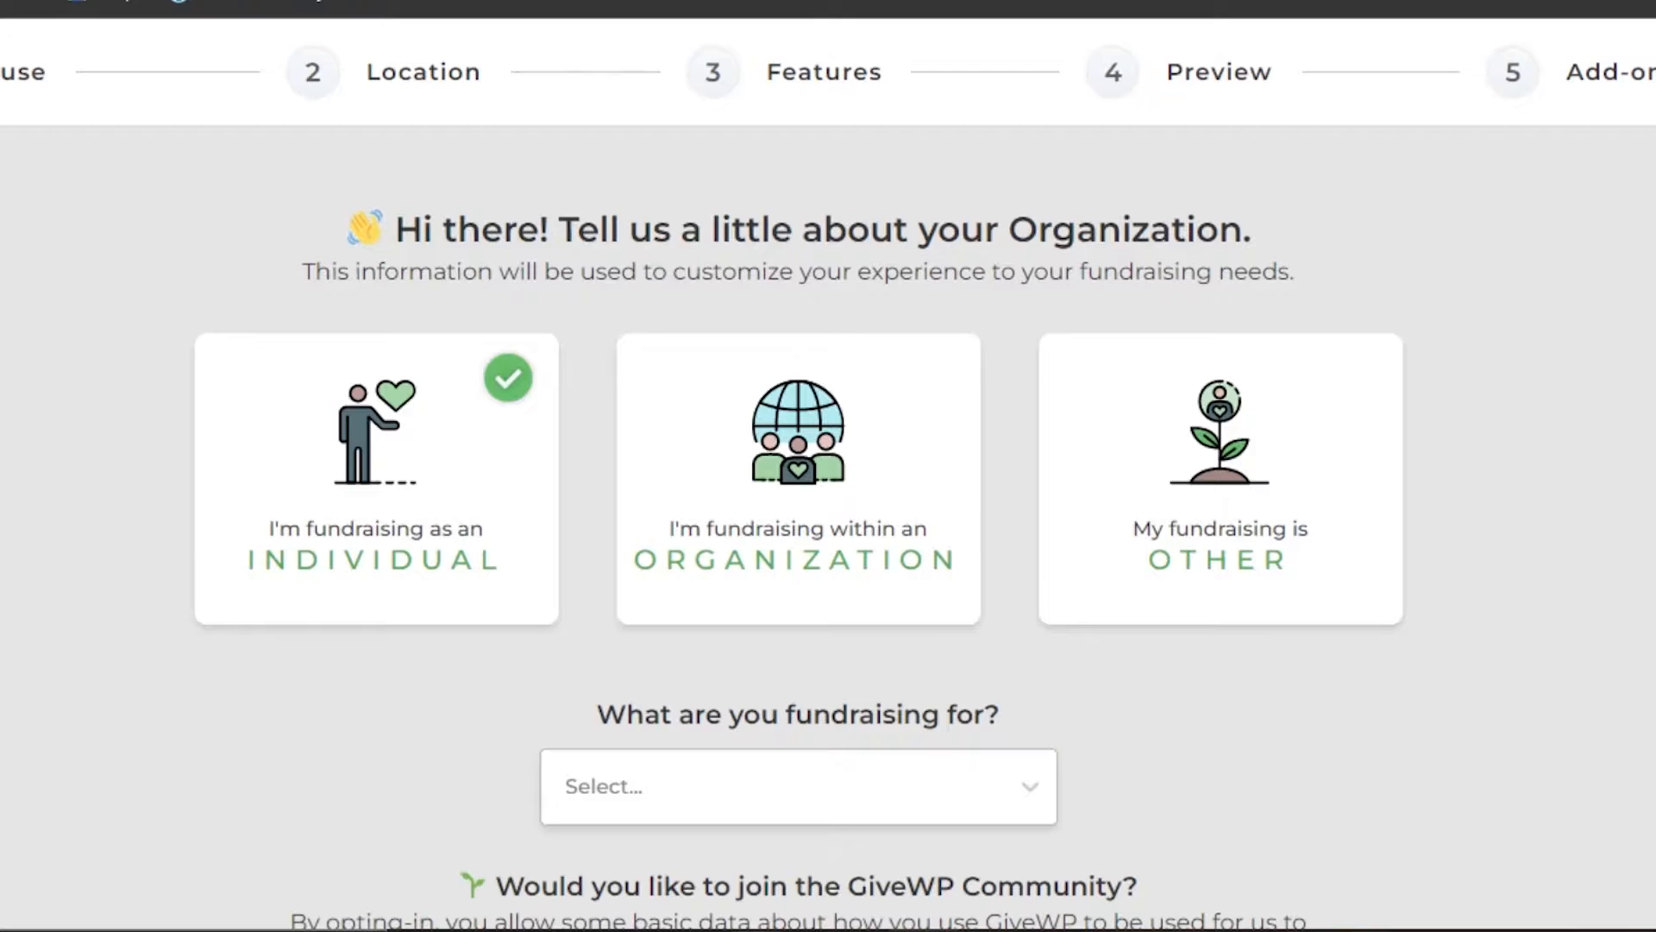
# Set the fundraising cause to Education for an individual fundraiser and accept joining the GiveWP Community
pyautogui.scroll(-2, 798, 518)
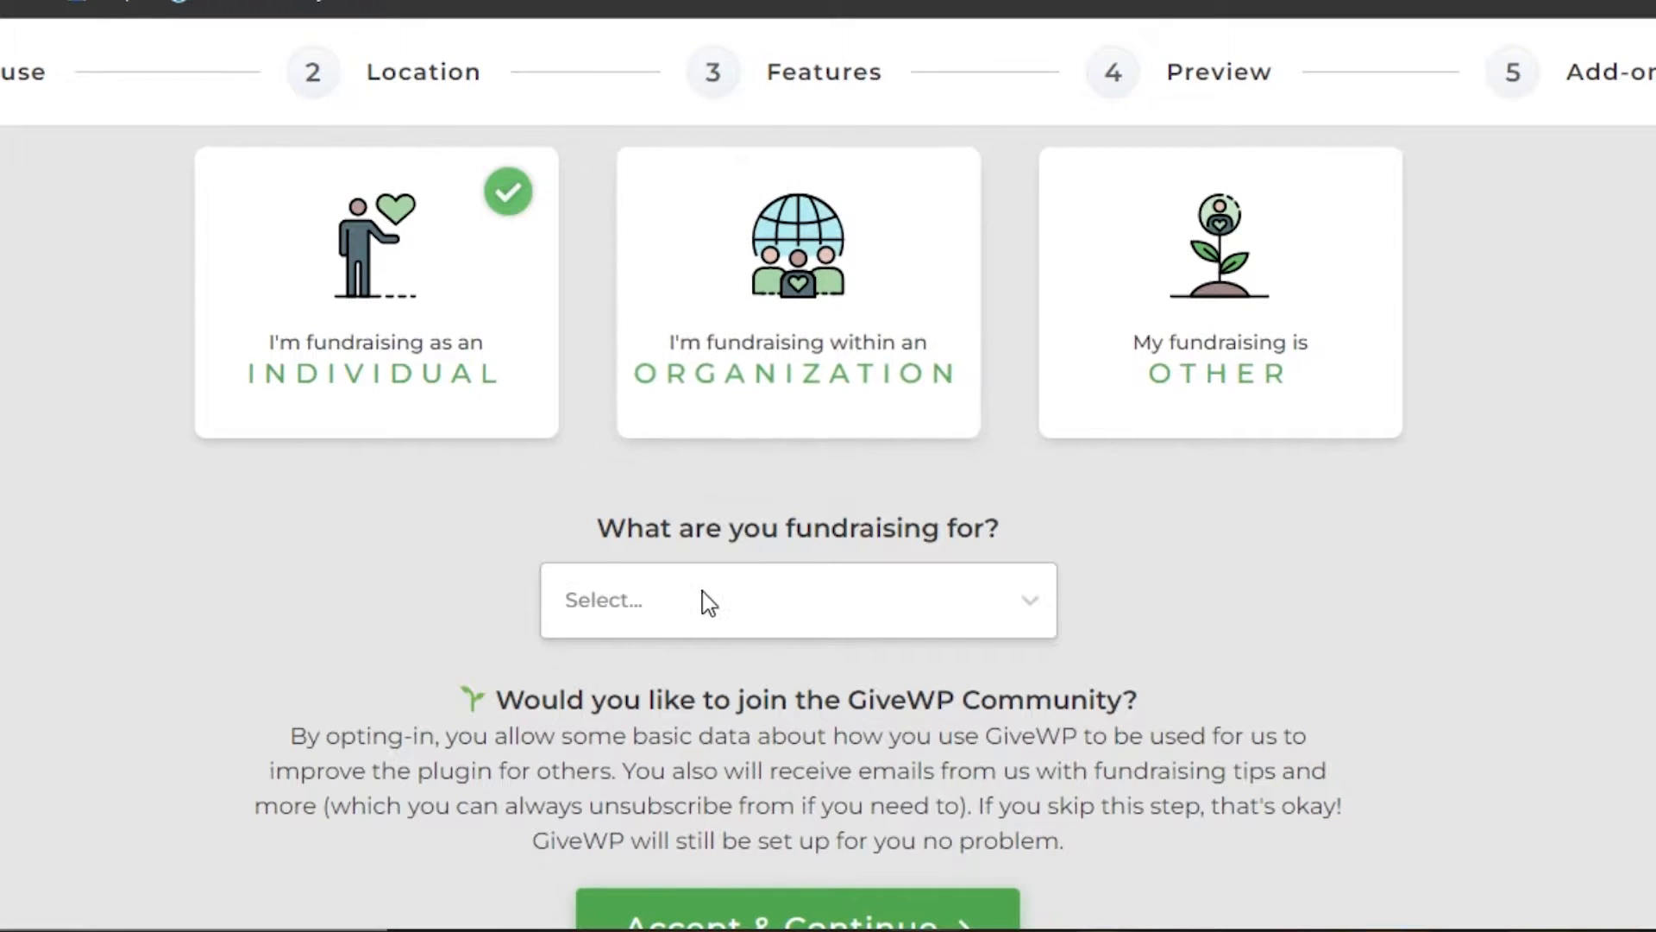
pyautogui.click(1032, 619)
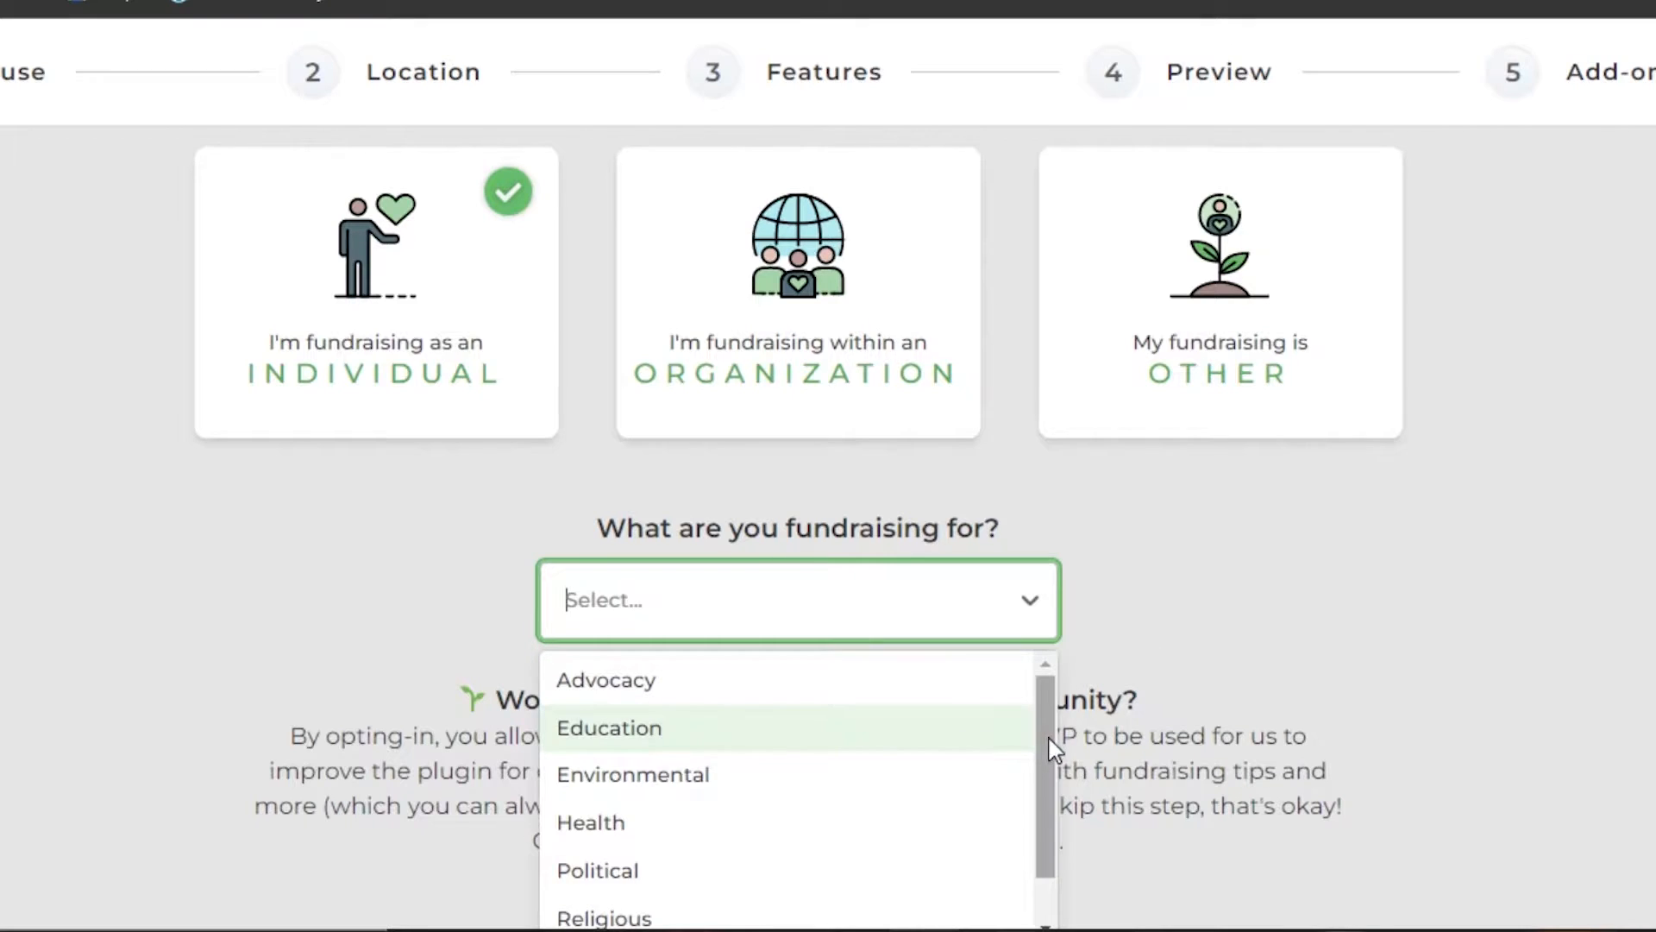
pyautogui.scroll(-1, 1048, 785)
pyautogui.moveTo(1052, 835); pyautogui.dragTo(1041, 759)
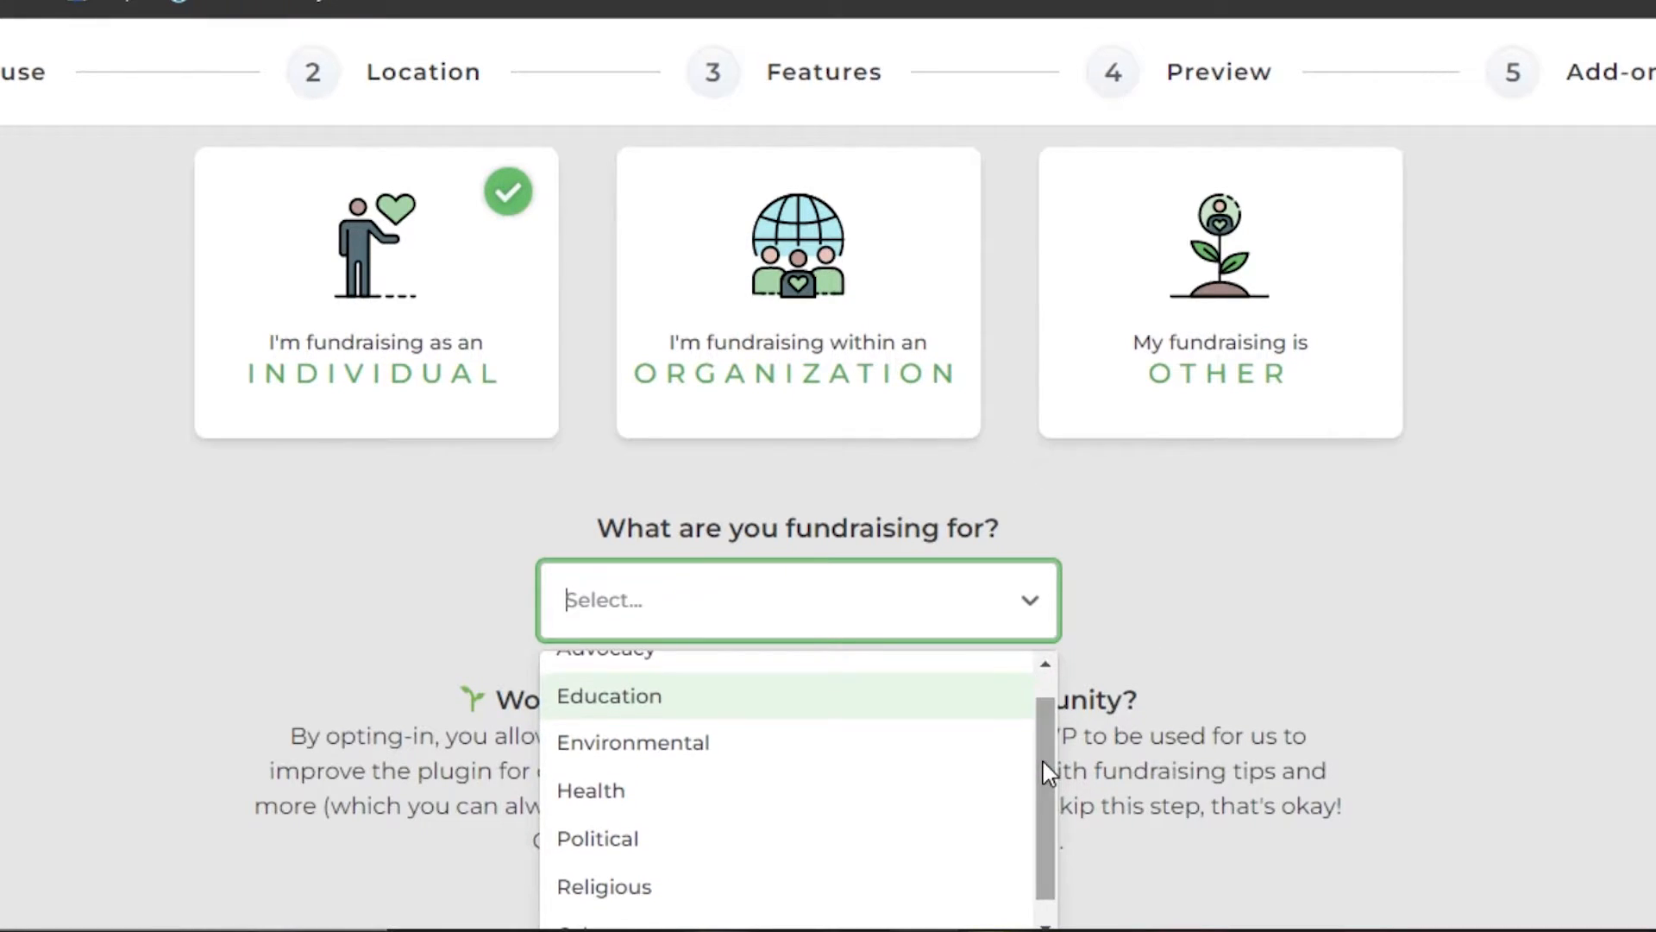
pyautogui.click(795, 690)
pyautogui.scroll(-2, 795, 690)
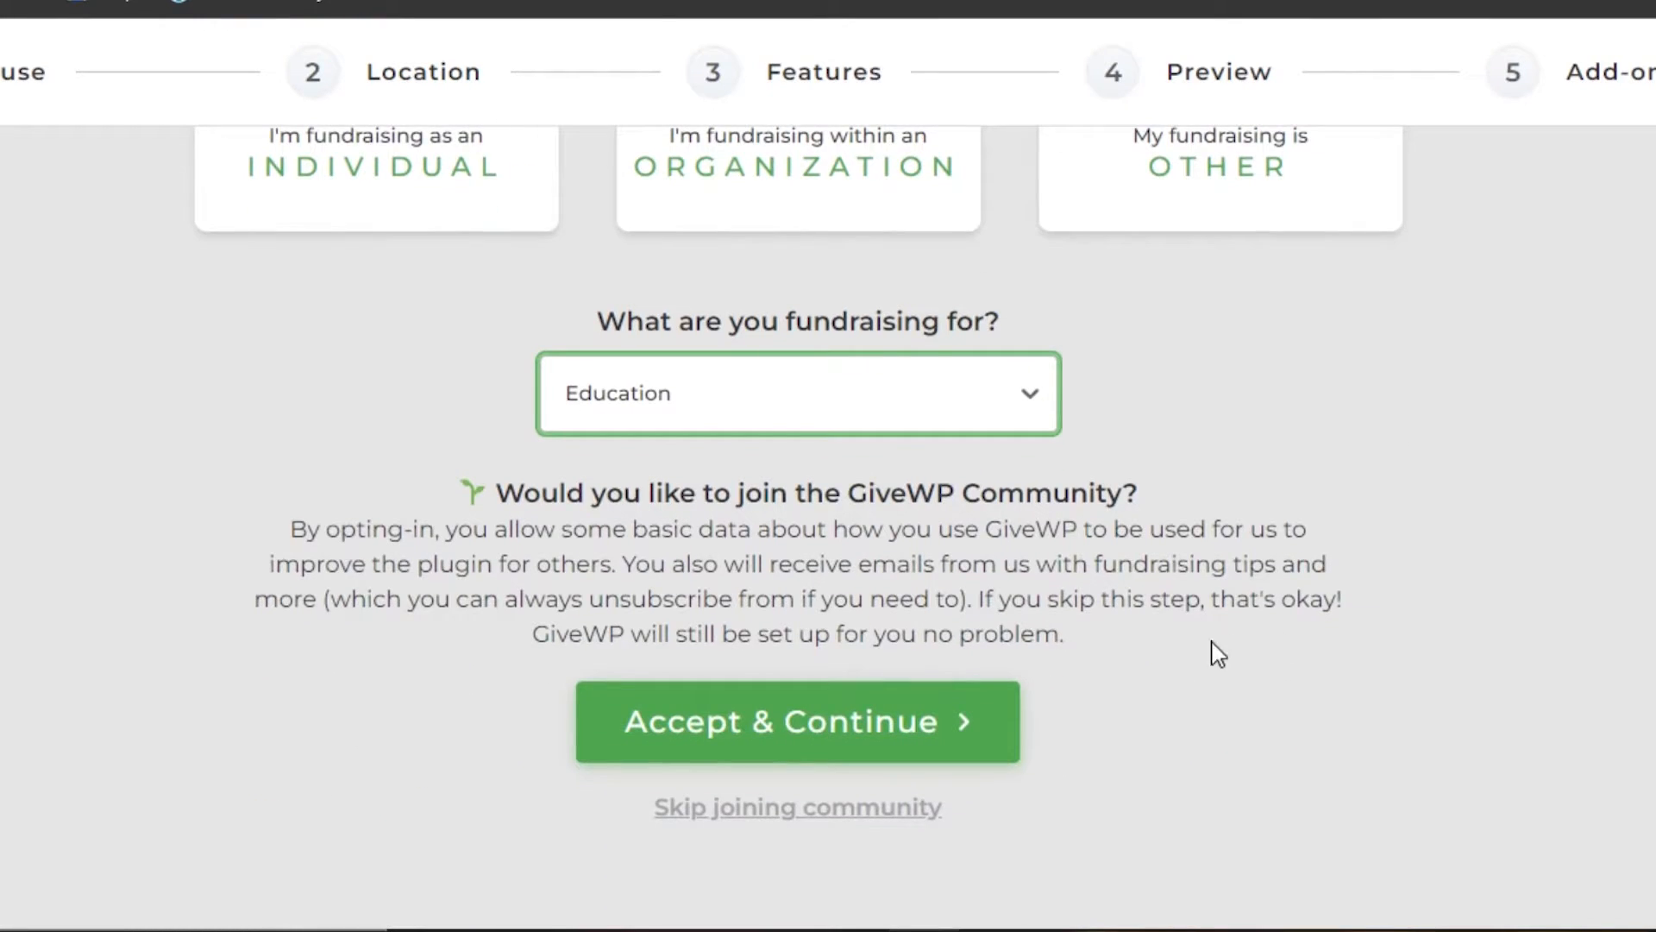
pyautogui.click(740, 727)
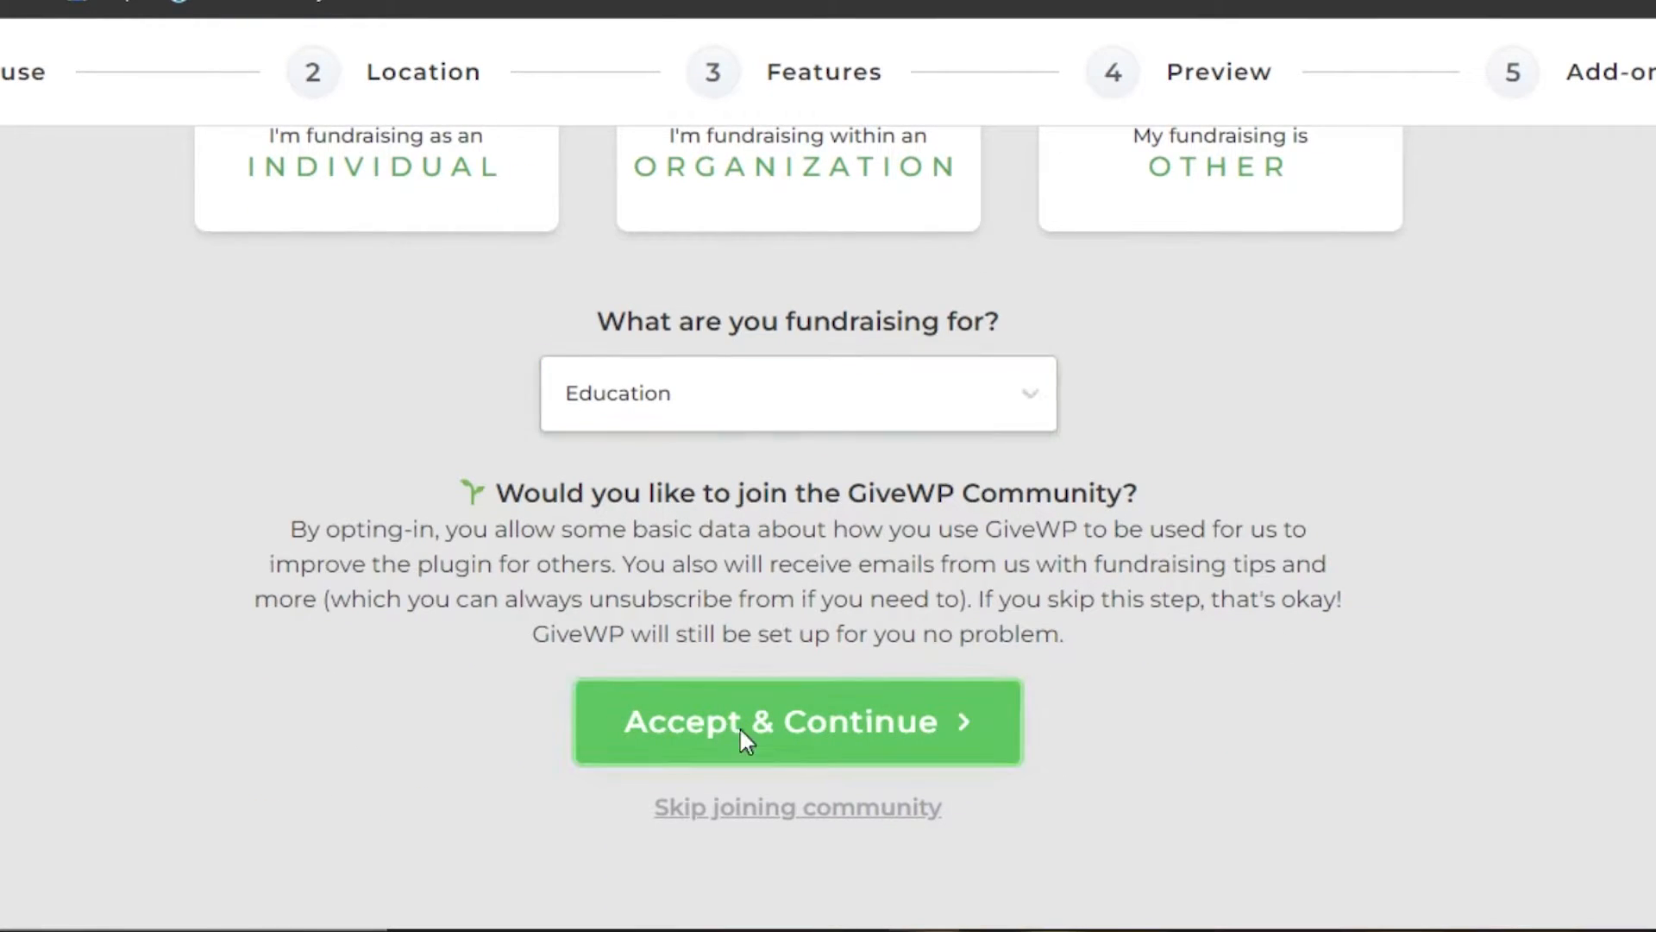
# Set the state to Alaska, keeping United States and US Dollars, and continue to the form features
pyautogui.scroll(-2, 1388, 384)
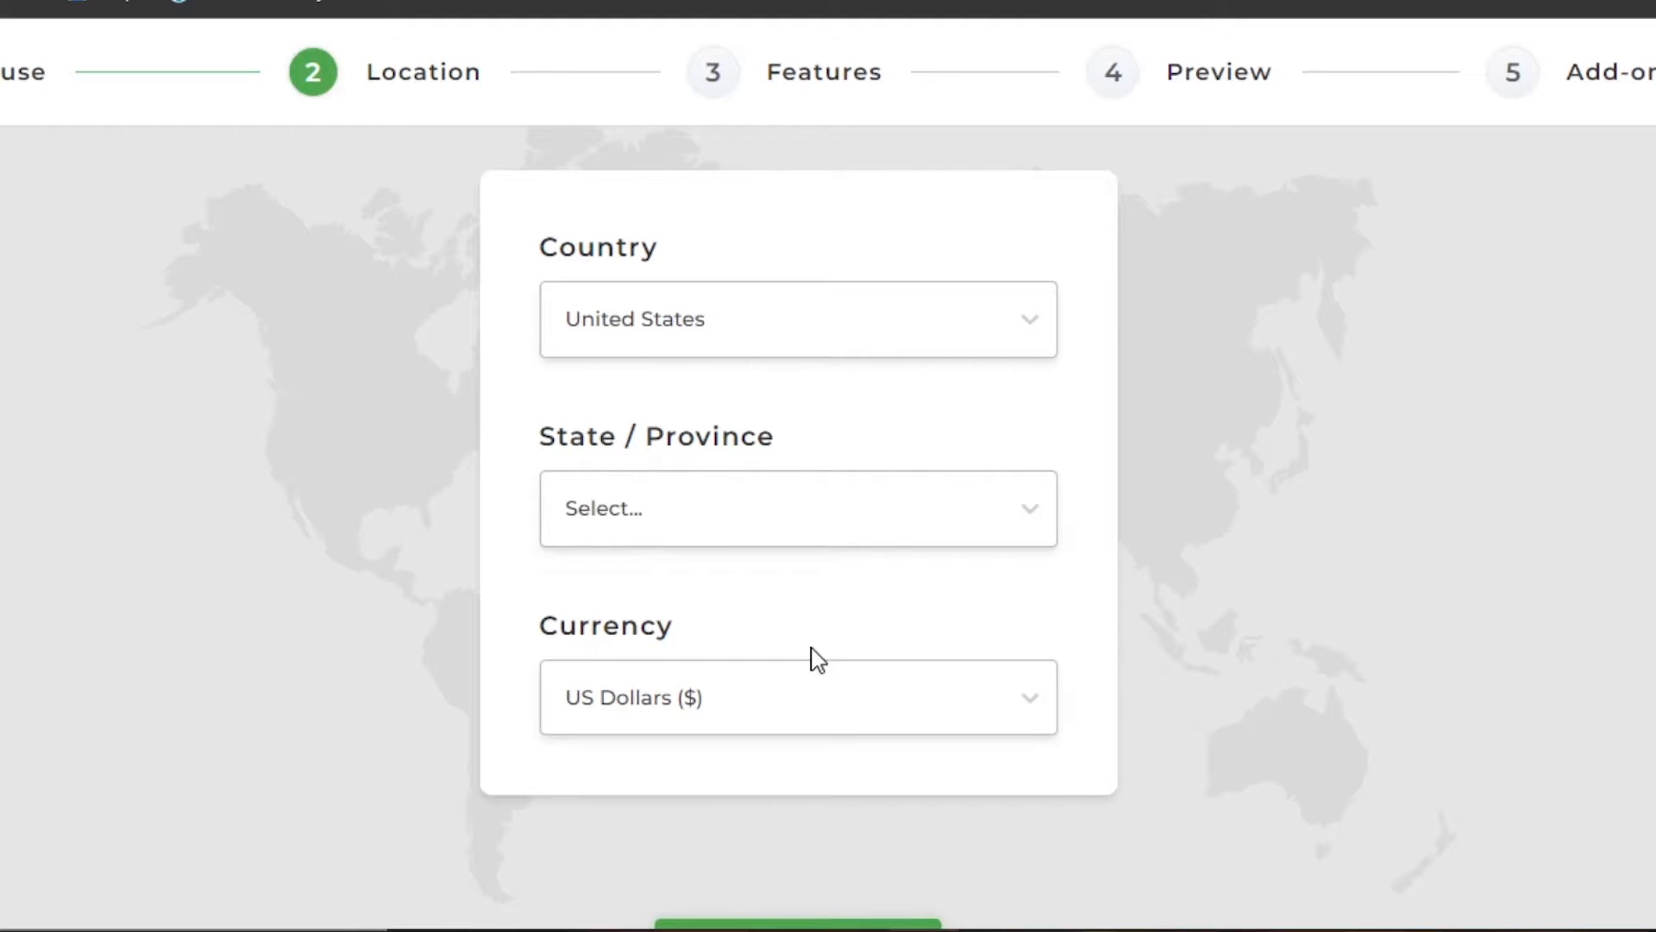
pyautogui.click(623, 485)
pyautogui.click(635, 688)
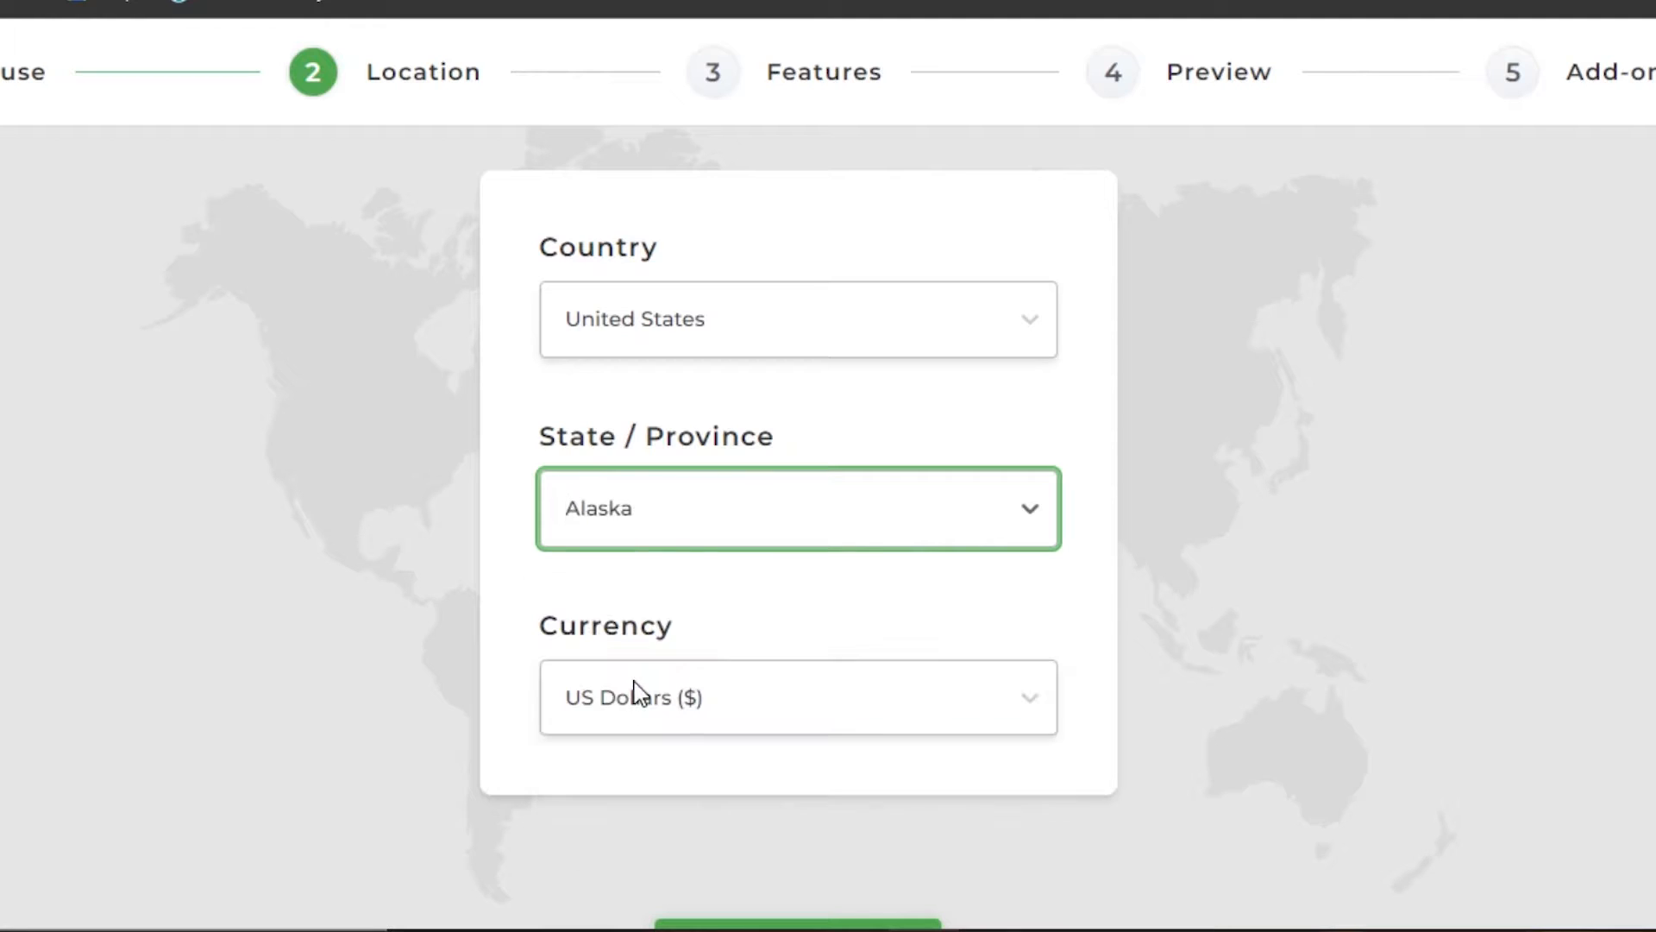
pyautogui.scroll(-2, 1331, 638)
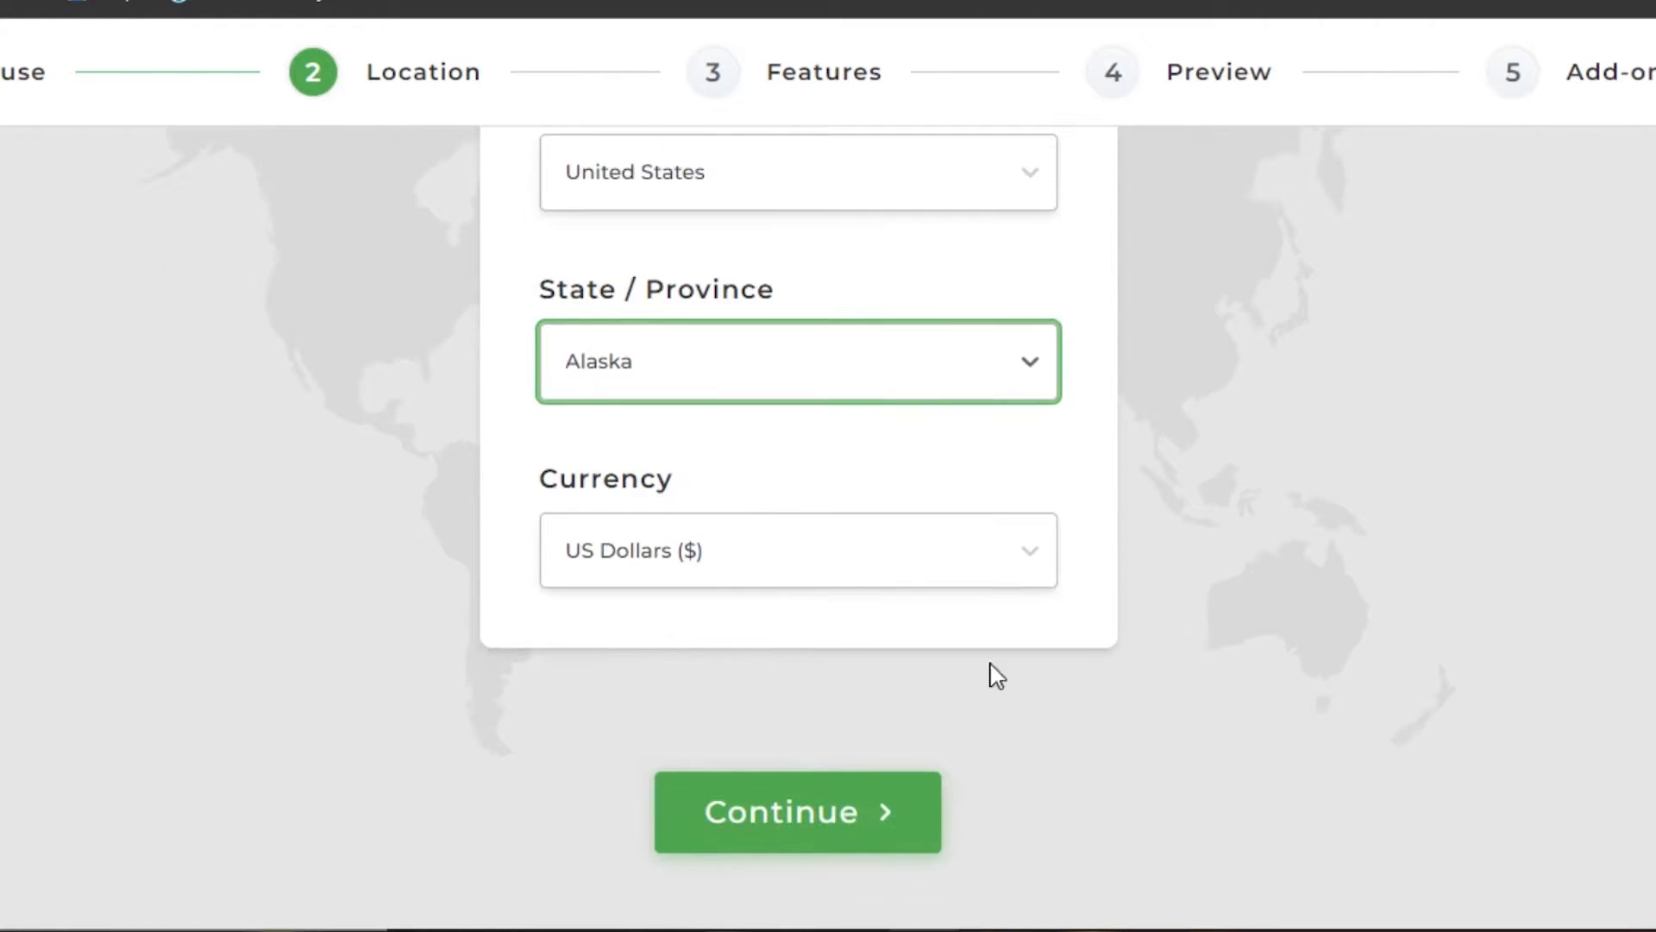
pyautogui.click(802, 815)
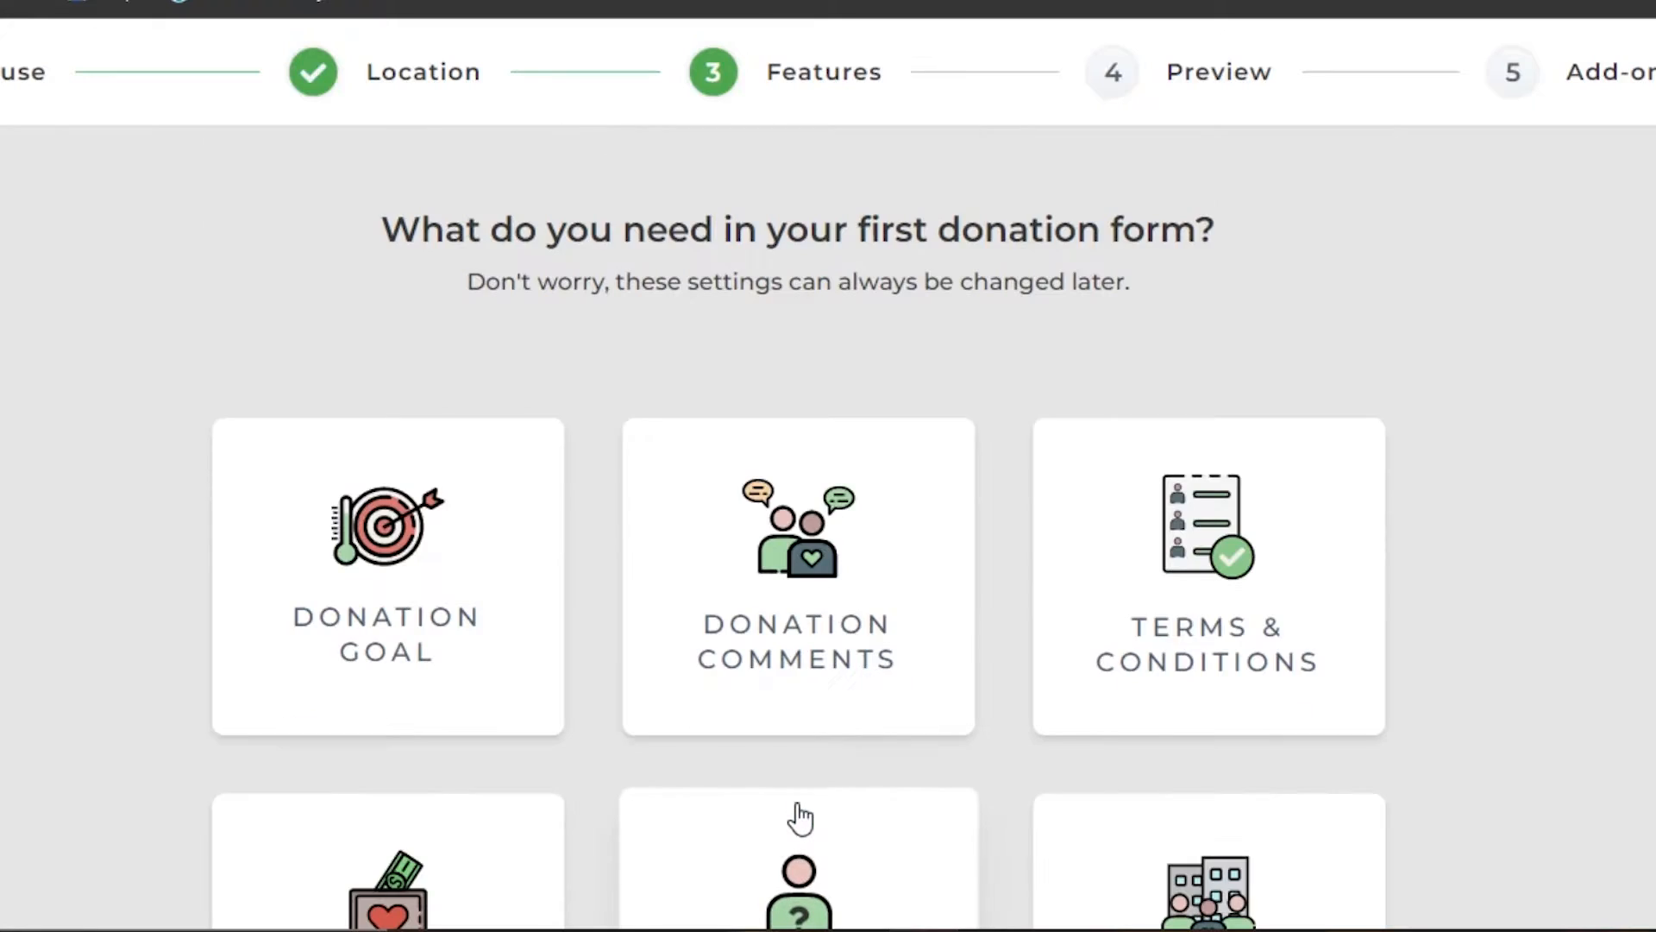
# Enable Donation Goal, Donation Comments, Terms & Conditions, Anonymous Donations and Company Donations for the first form and continue to its preview
pyautogui.scroll(-3, 798, 552)
pyautogui.scroll(3, 799, 552)
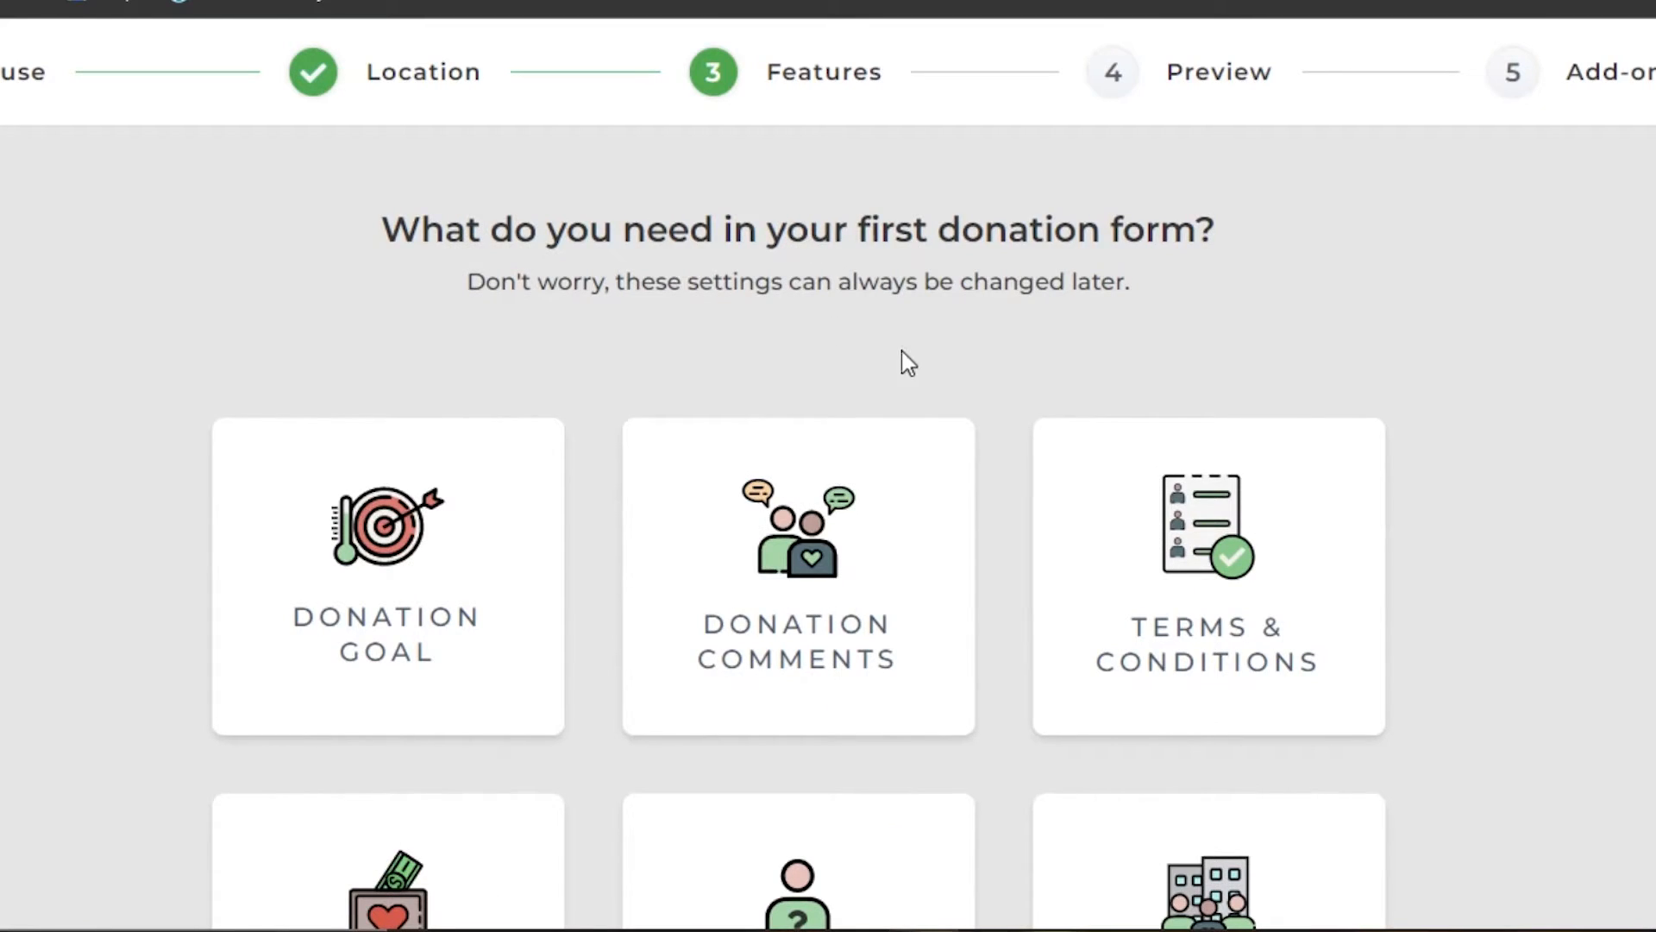
pyautogui.scroll(-3, 799, 552)
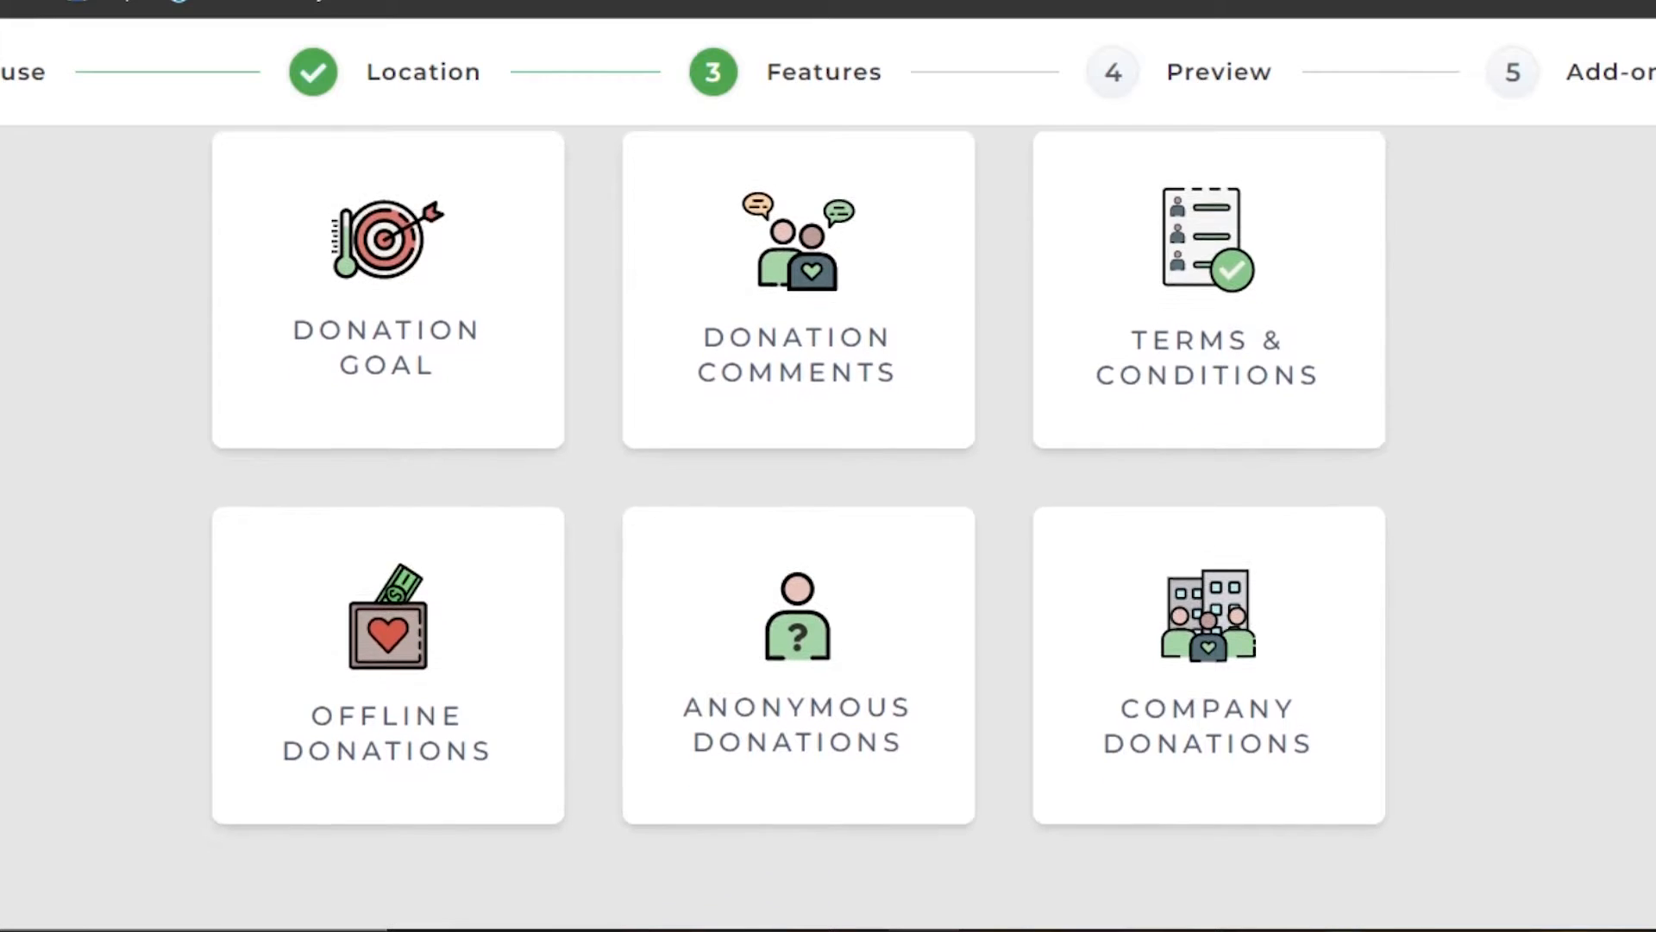
pyautogui.scroll(1, 799, 552)
pyautogui.scroll(-1, 798, 552)
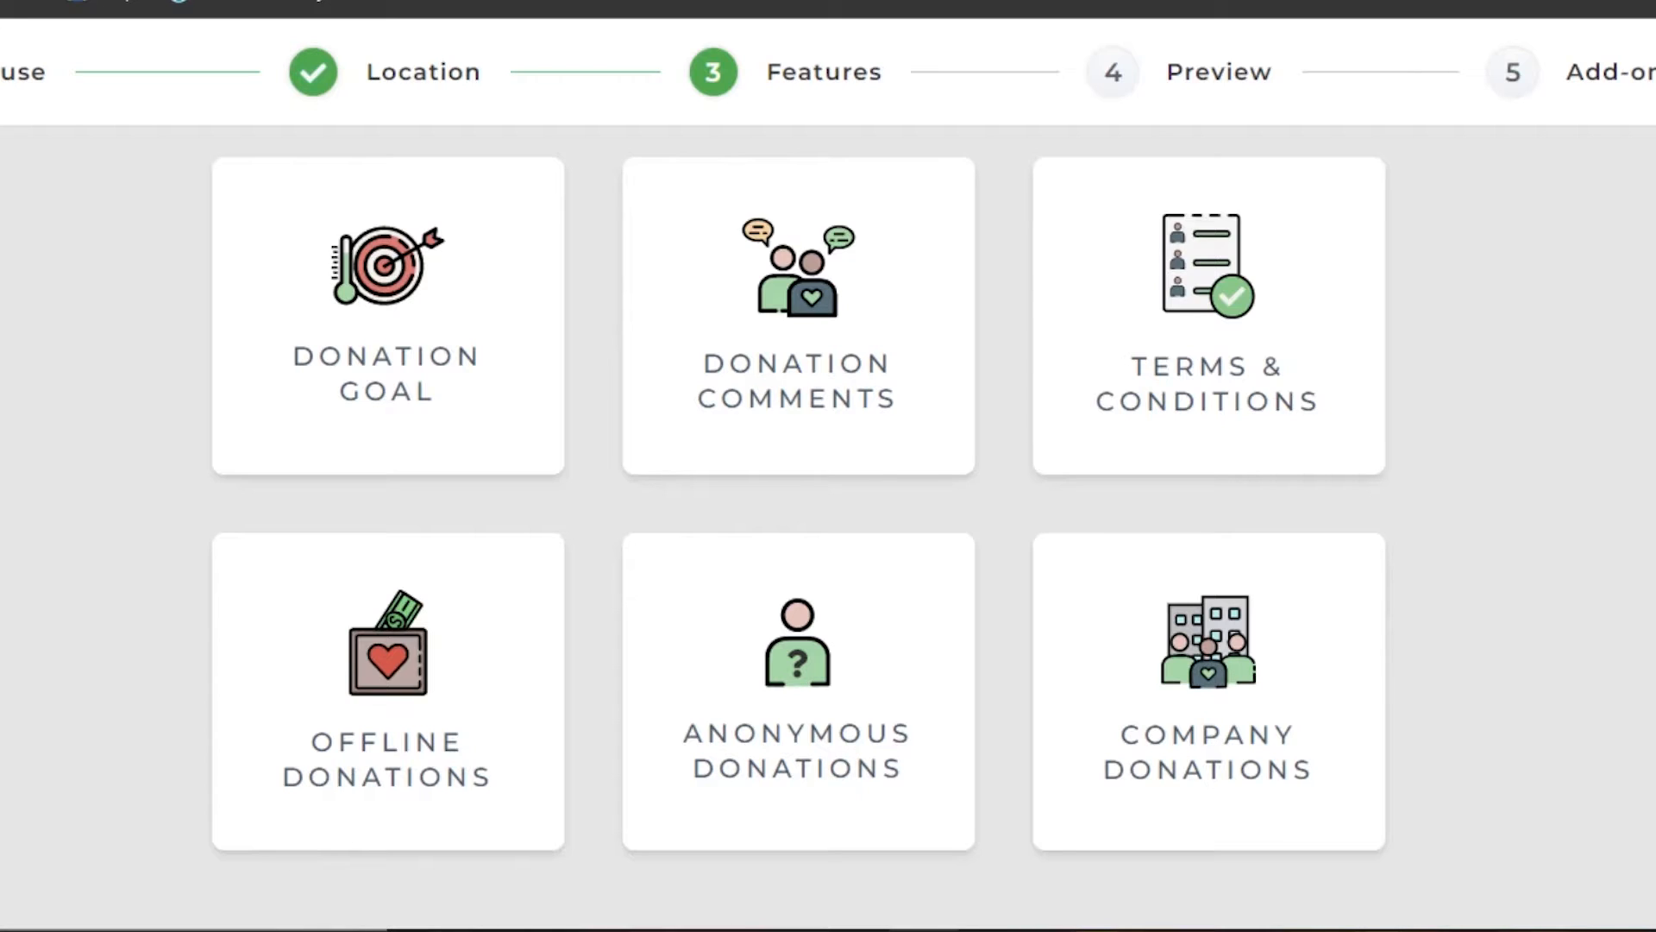
pyautogui.click(499, 434)
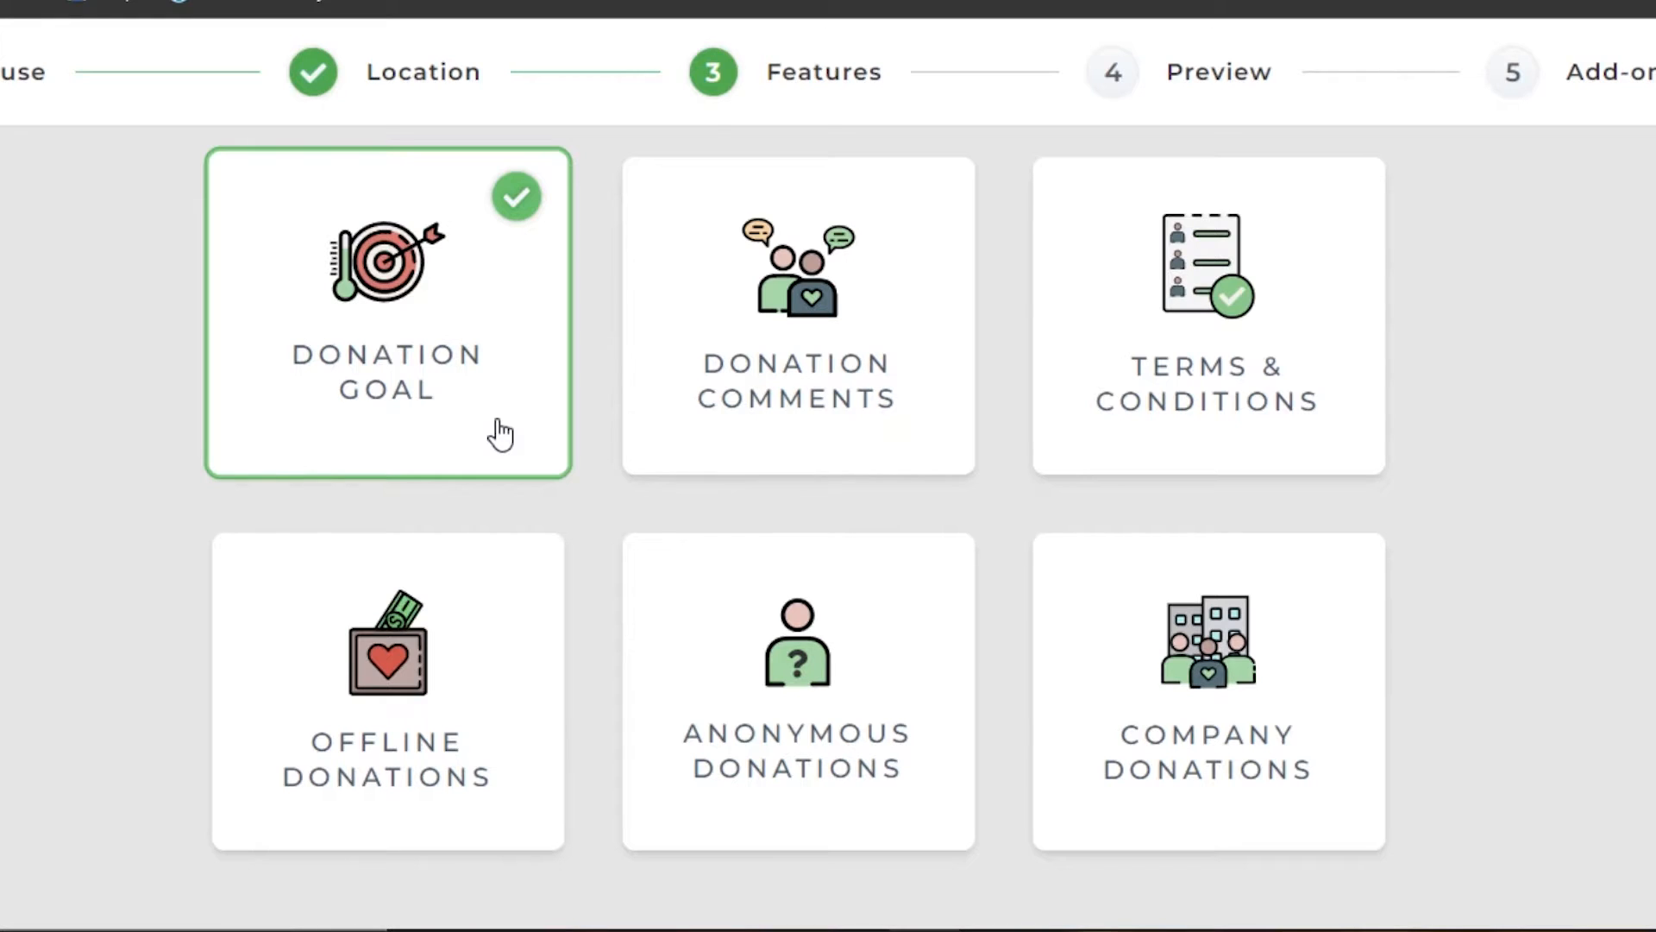
pyautogui.click(779, 423)
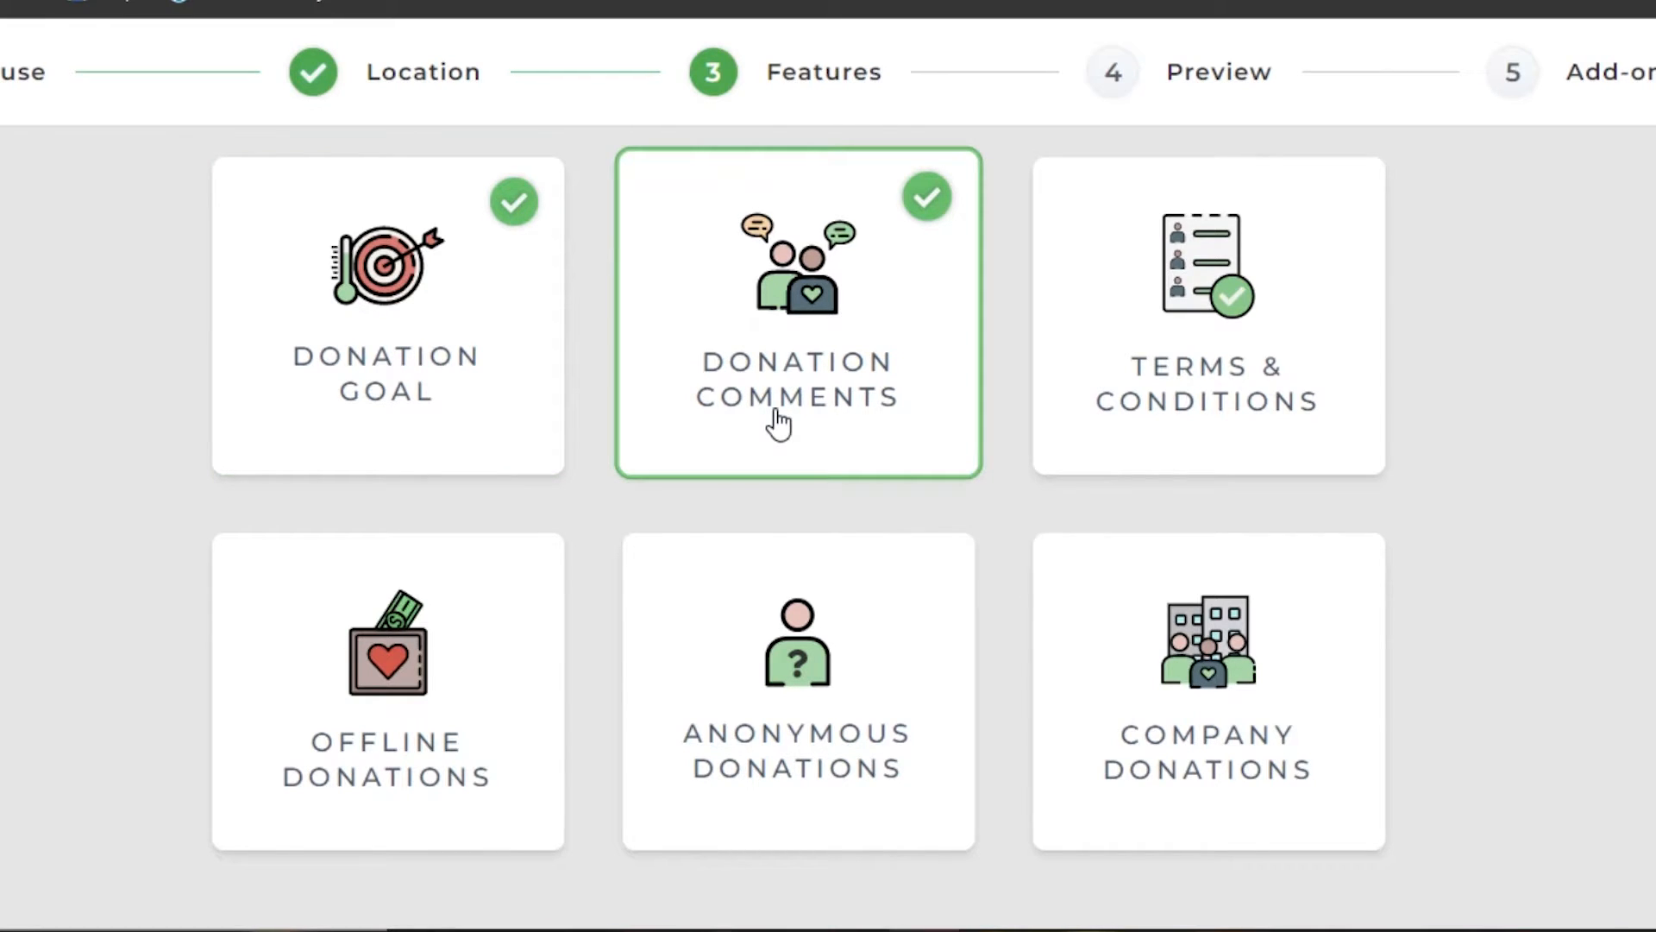
pyautogui.click(1249, 308)
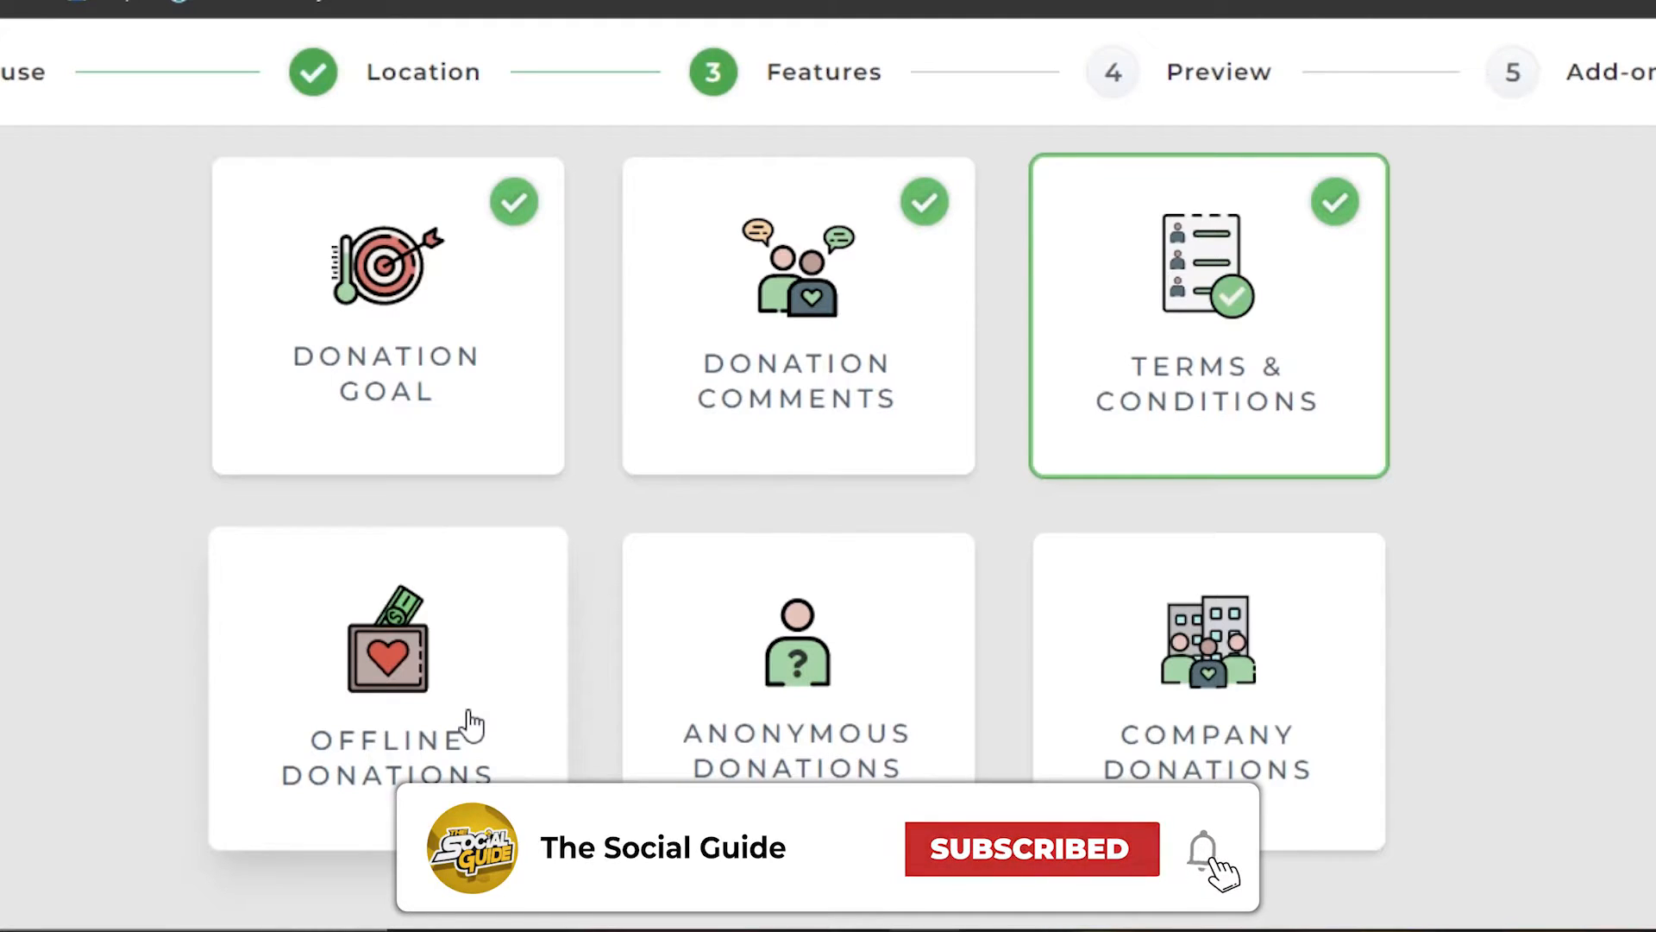
pyautogui.click(770, 738)
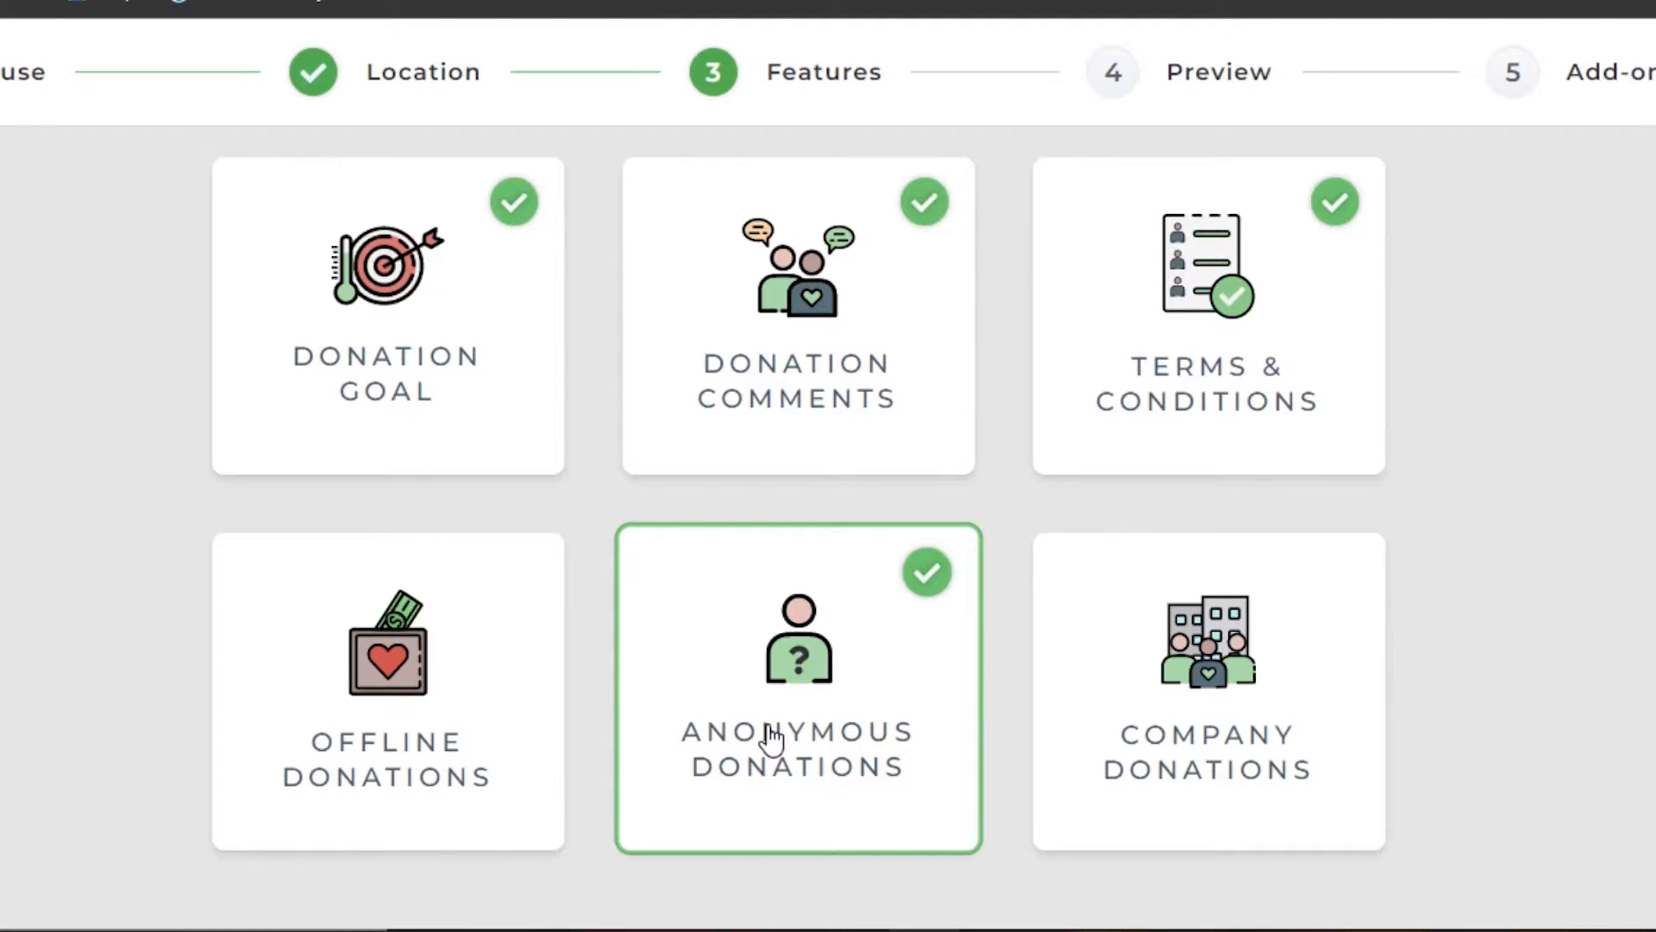
pyautogui.click(1173, 768)
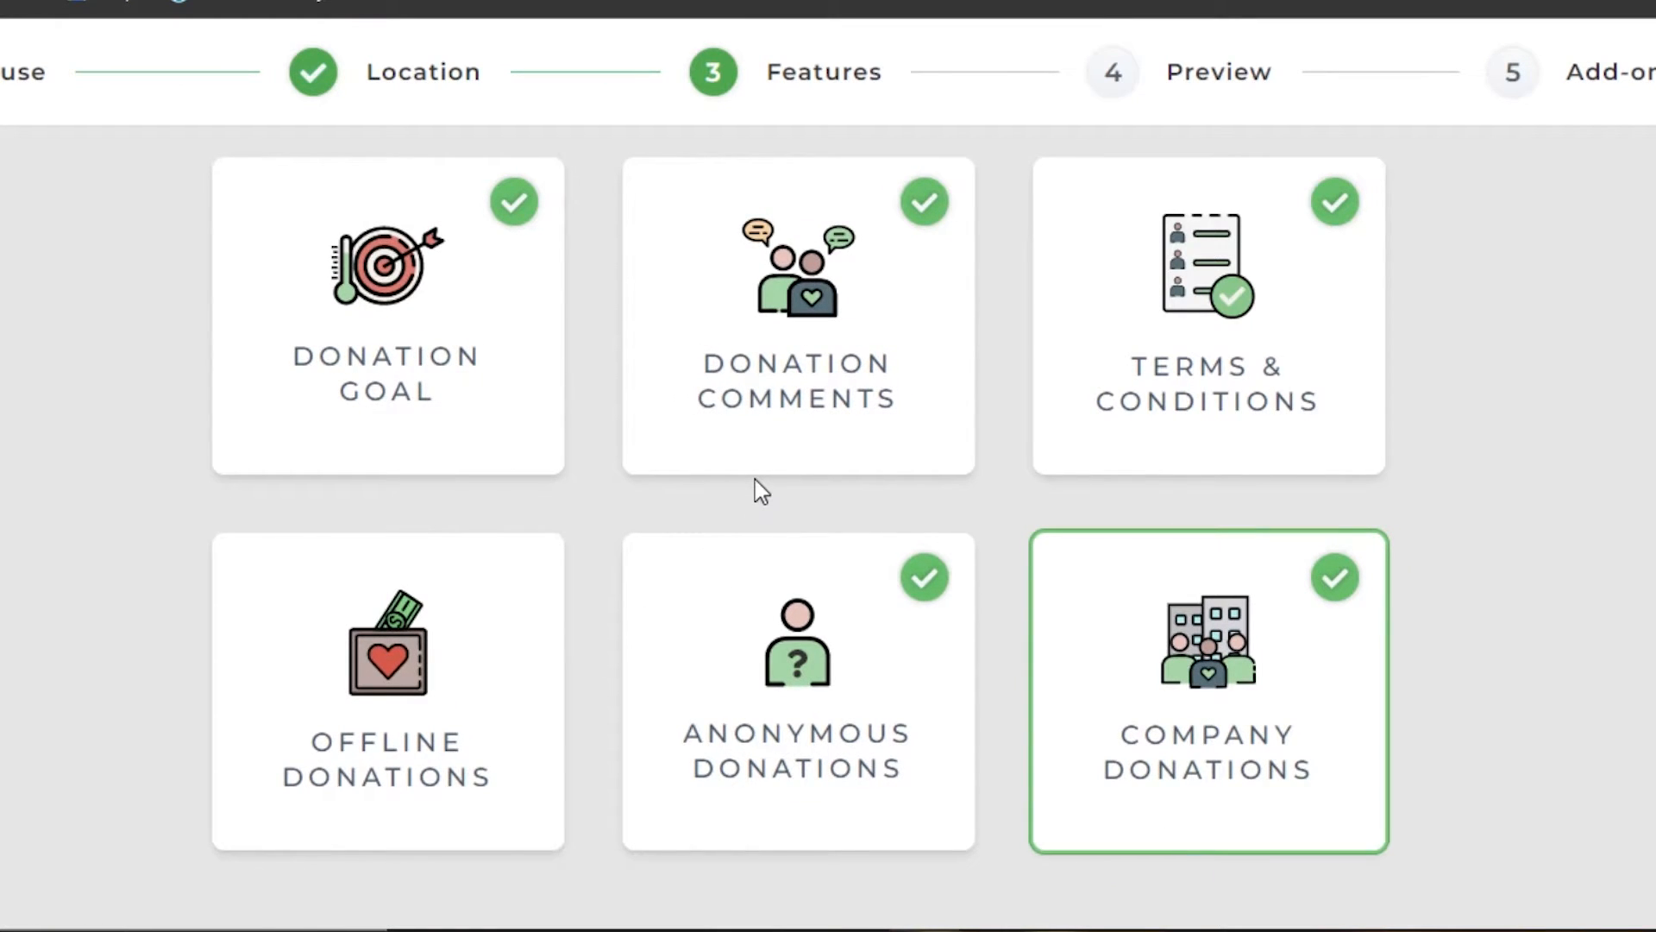
pyautogui.scroll(-3, 951, 739)
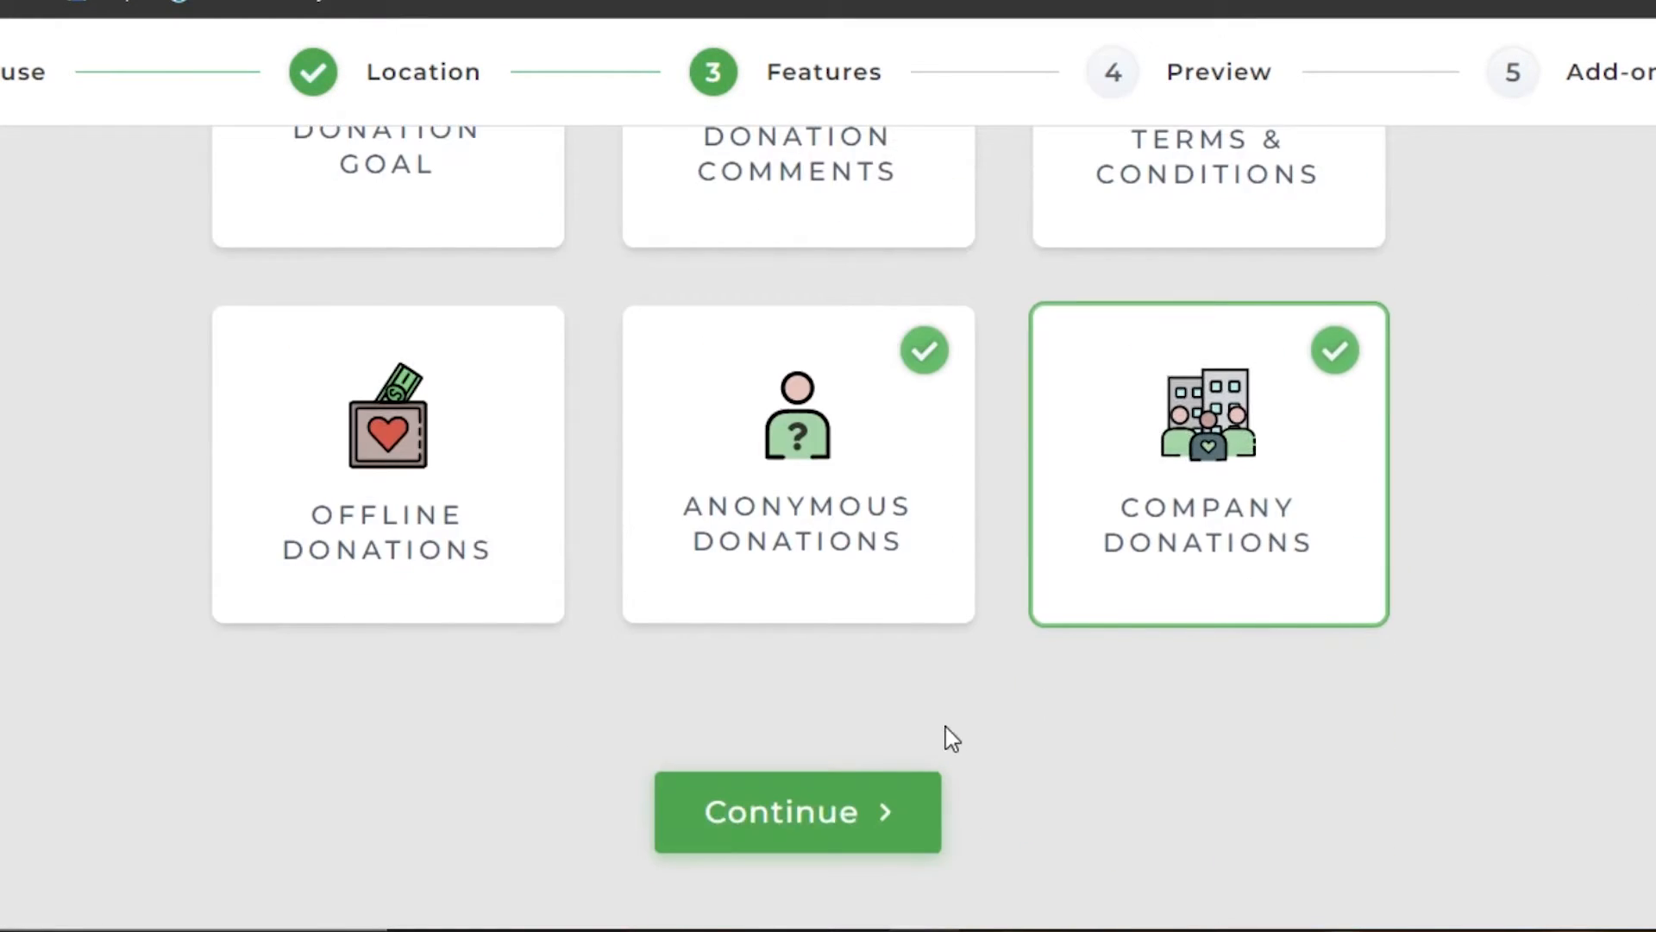
pyautogui.click(823, 811)
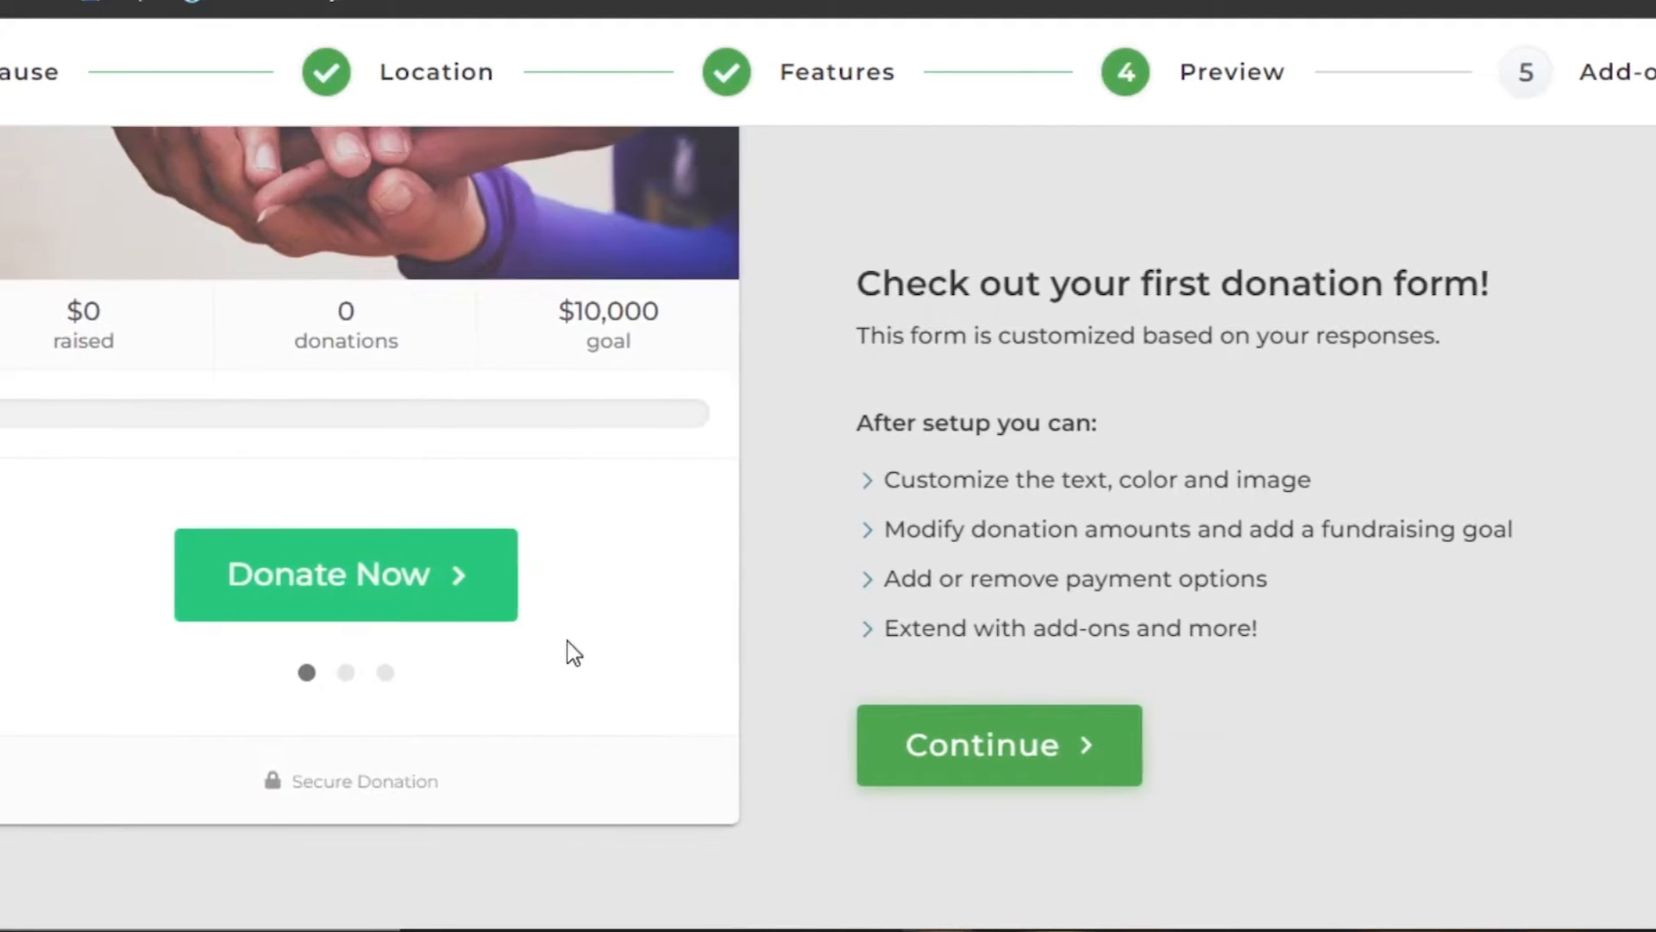
# Go through the donation form preview to its payment page with the $100 amount and continue to the add-ons
pyautogui.click(362, 595)
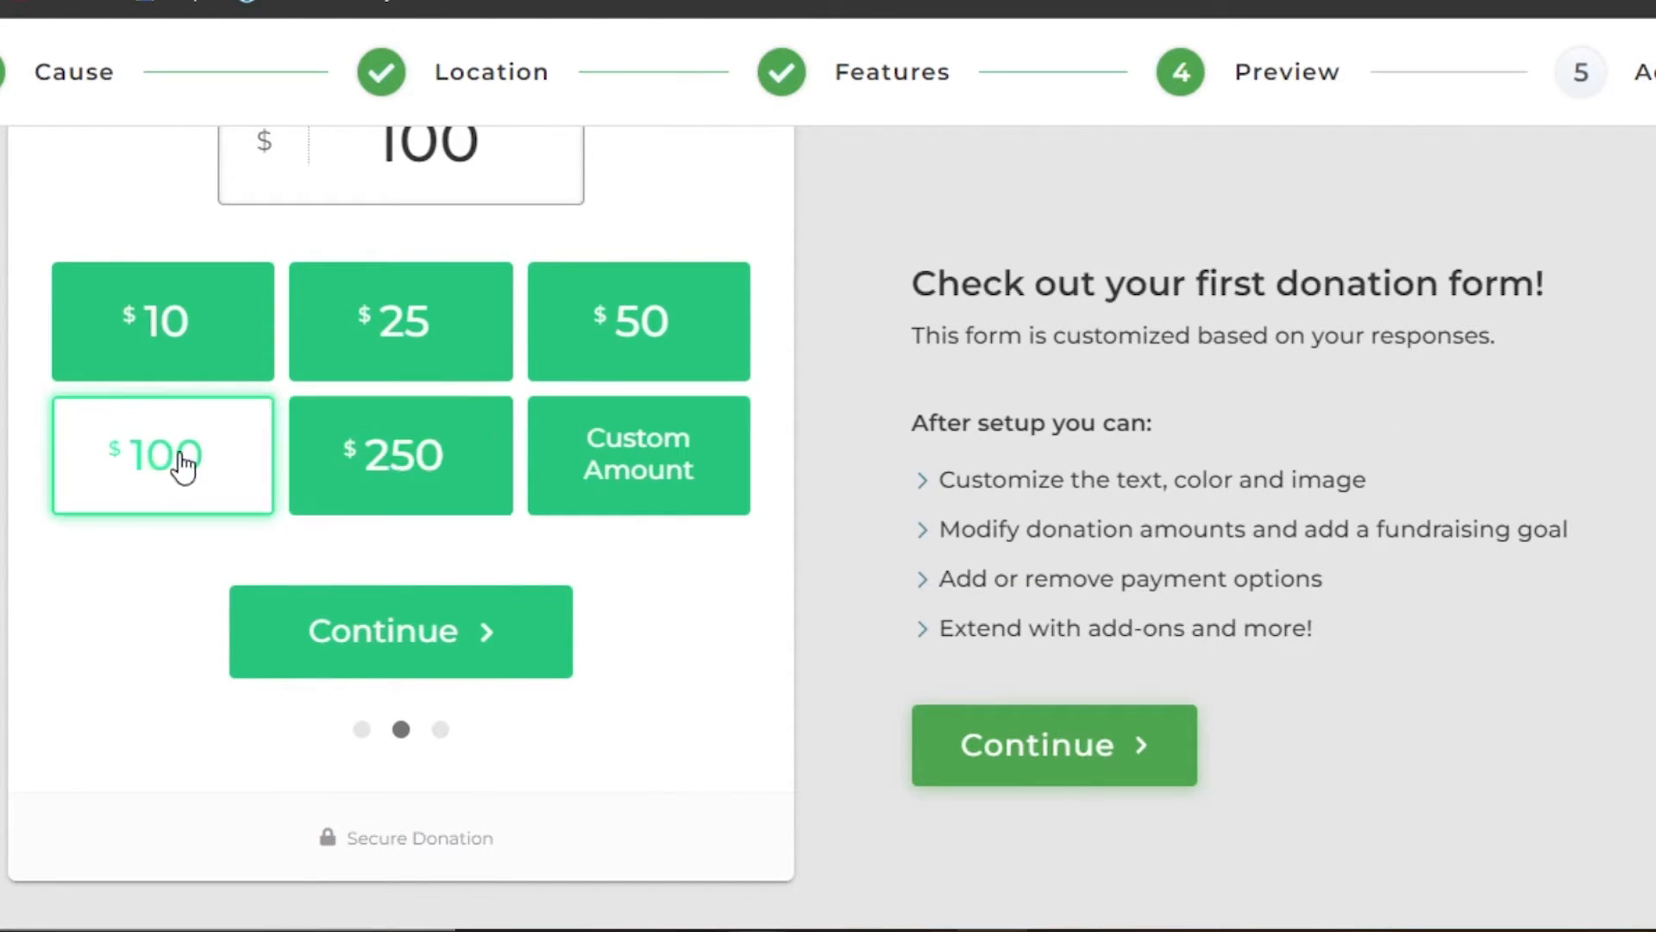
pyautogui.click(442, 634)
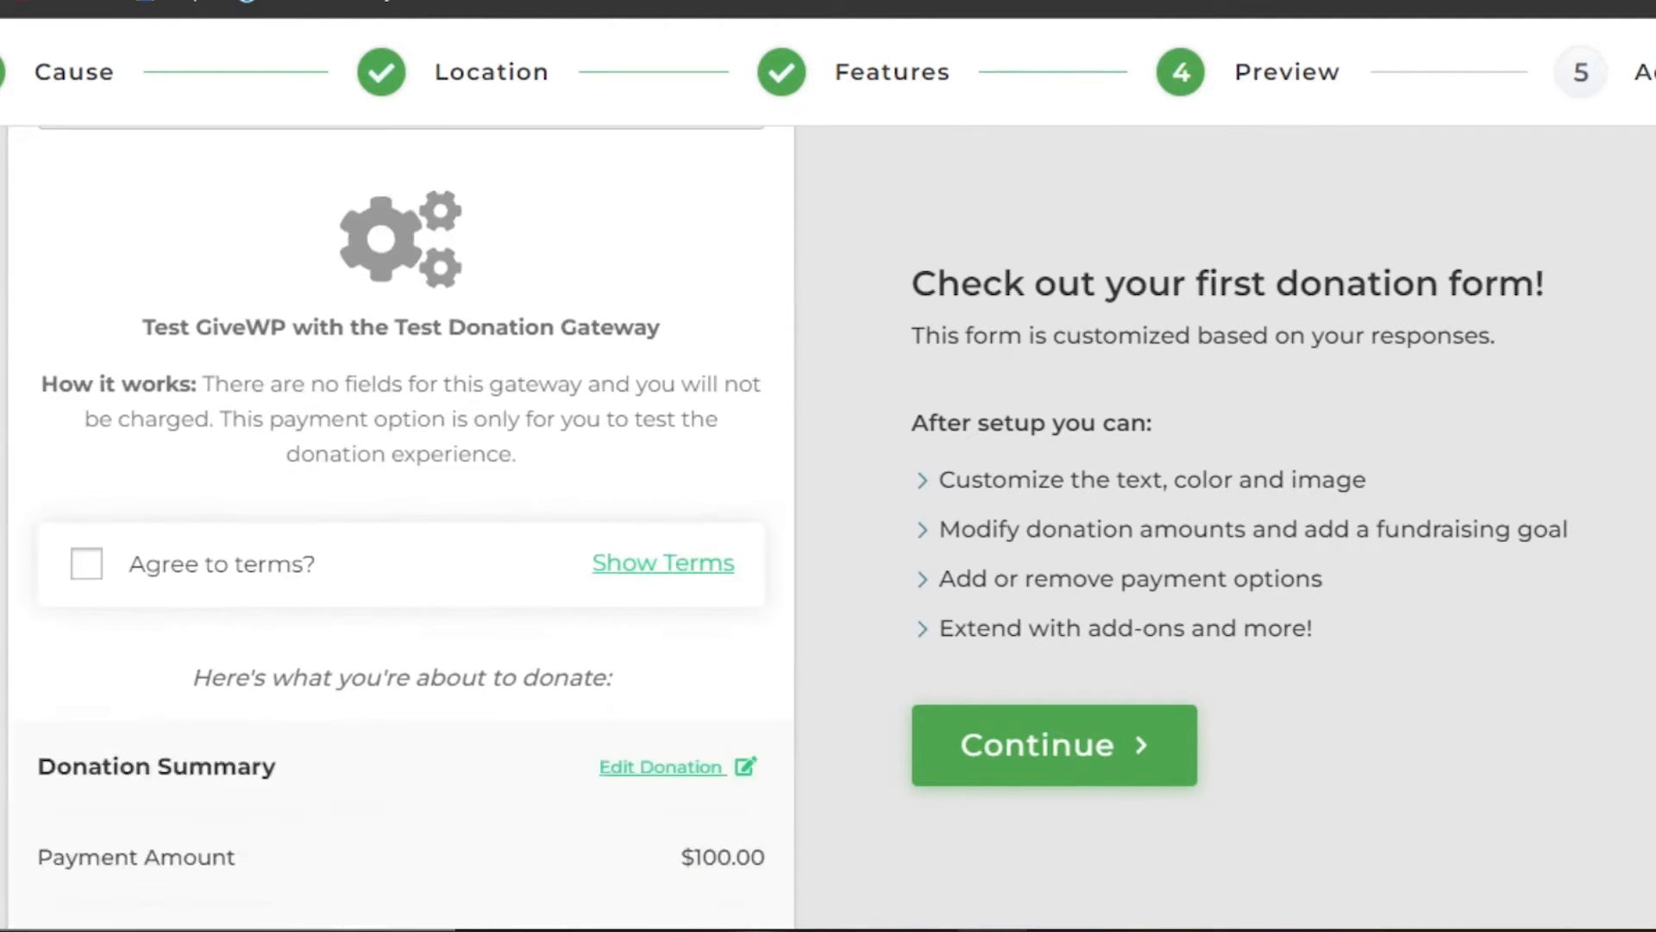
pyautogui.click(1047, 766)
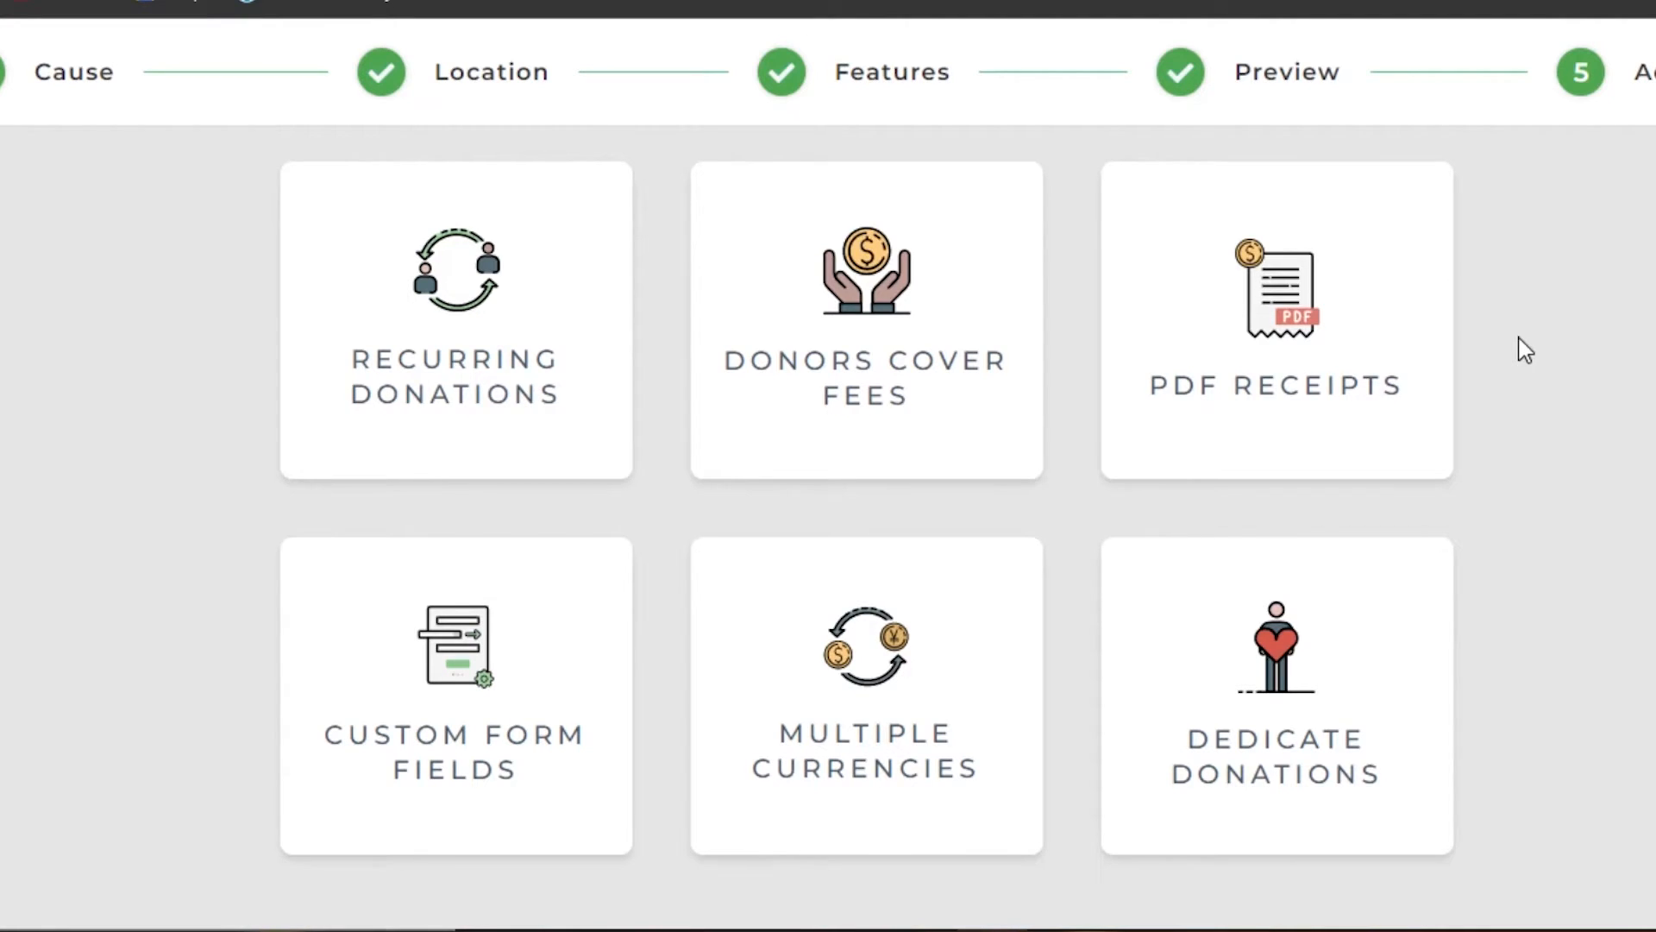
# Select the Recurring Donations, PDF Receipts, Custom Form Fields, Multiple Currencies and Dedicate Donations add-ons and finish the wizard
pyautogui.click(429, 399)
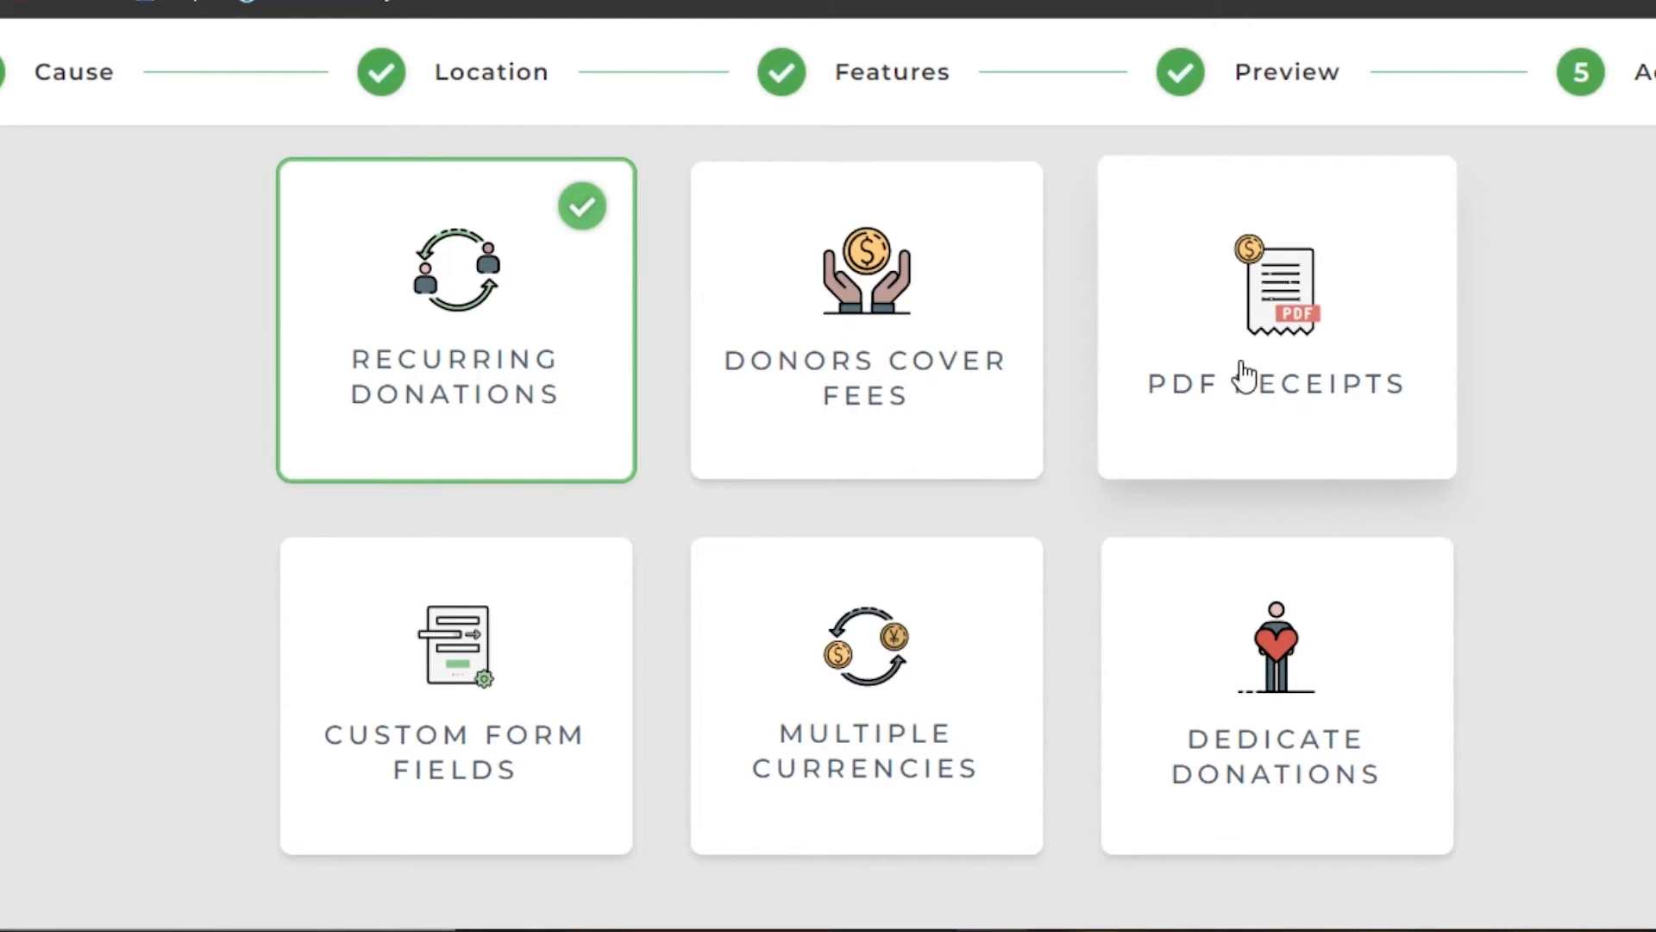
pyautogui.click(1295, 349)
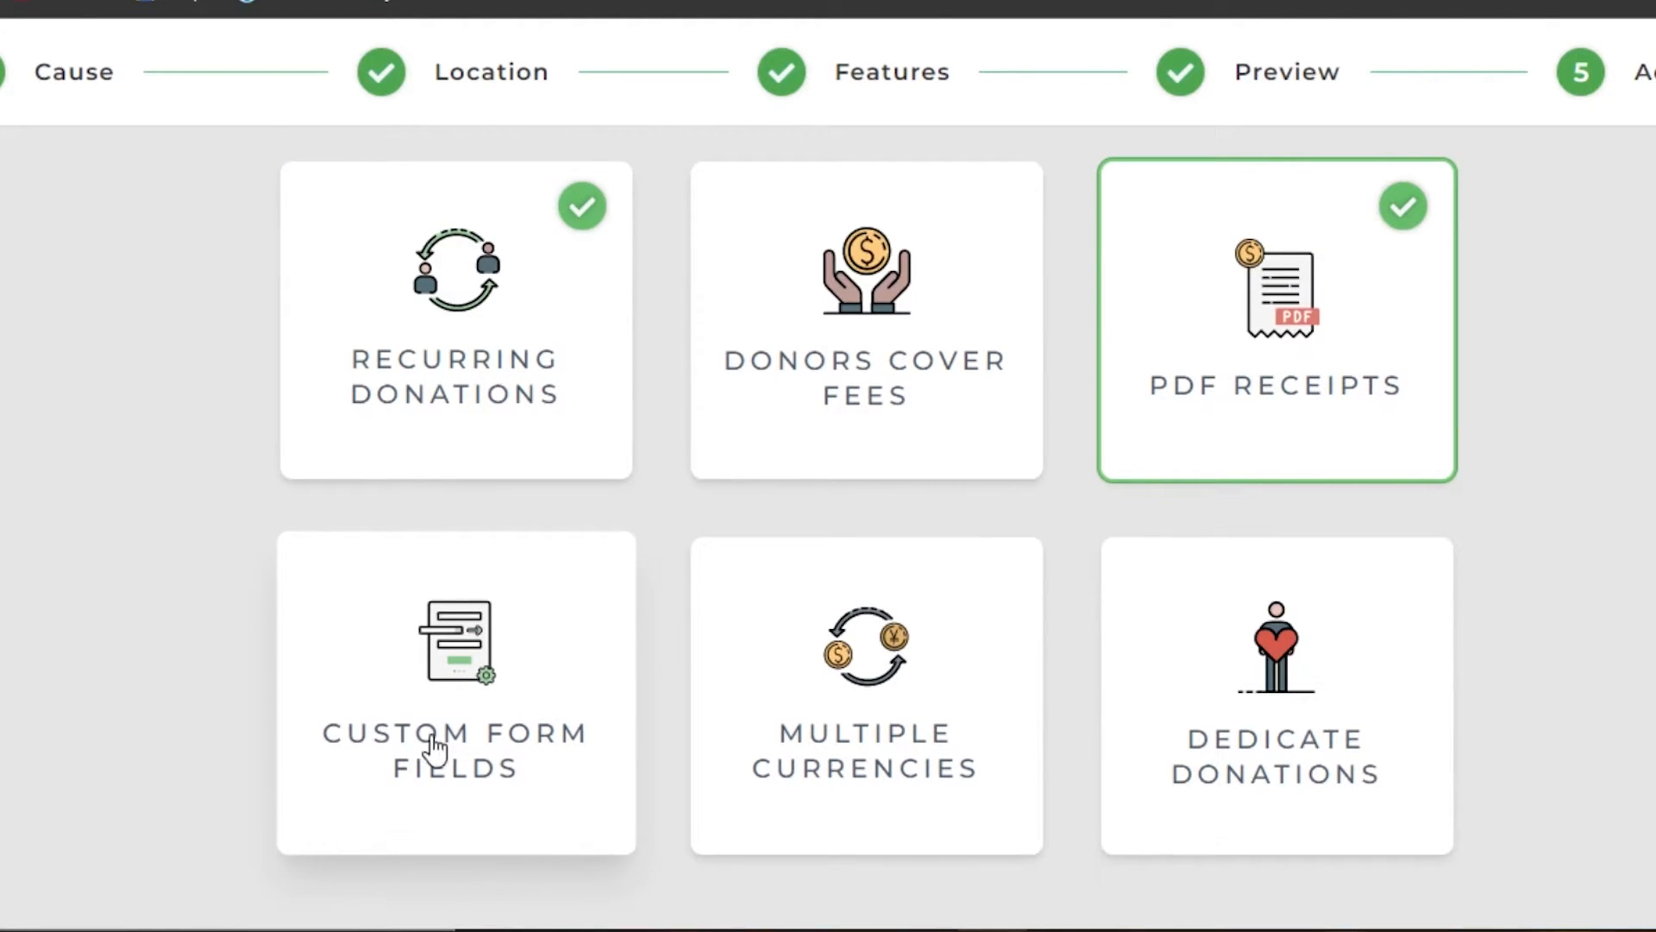
pyautogui.click(447, 681)
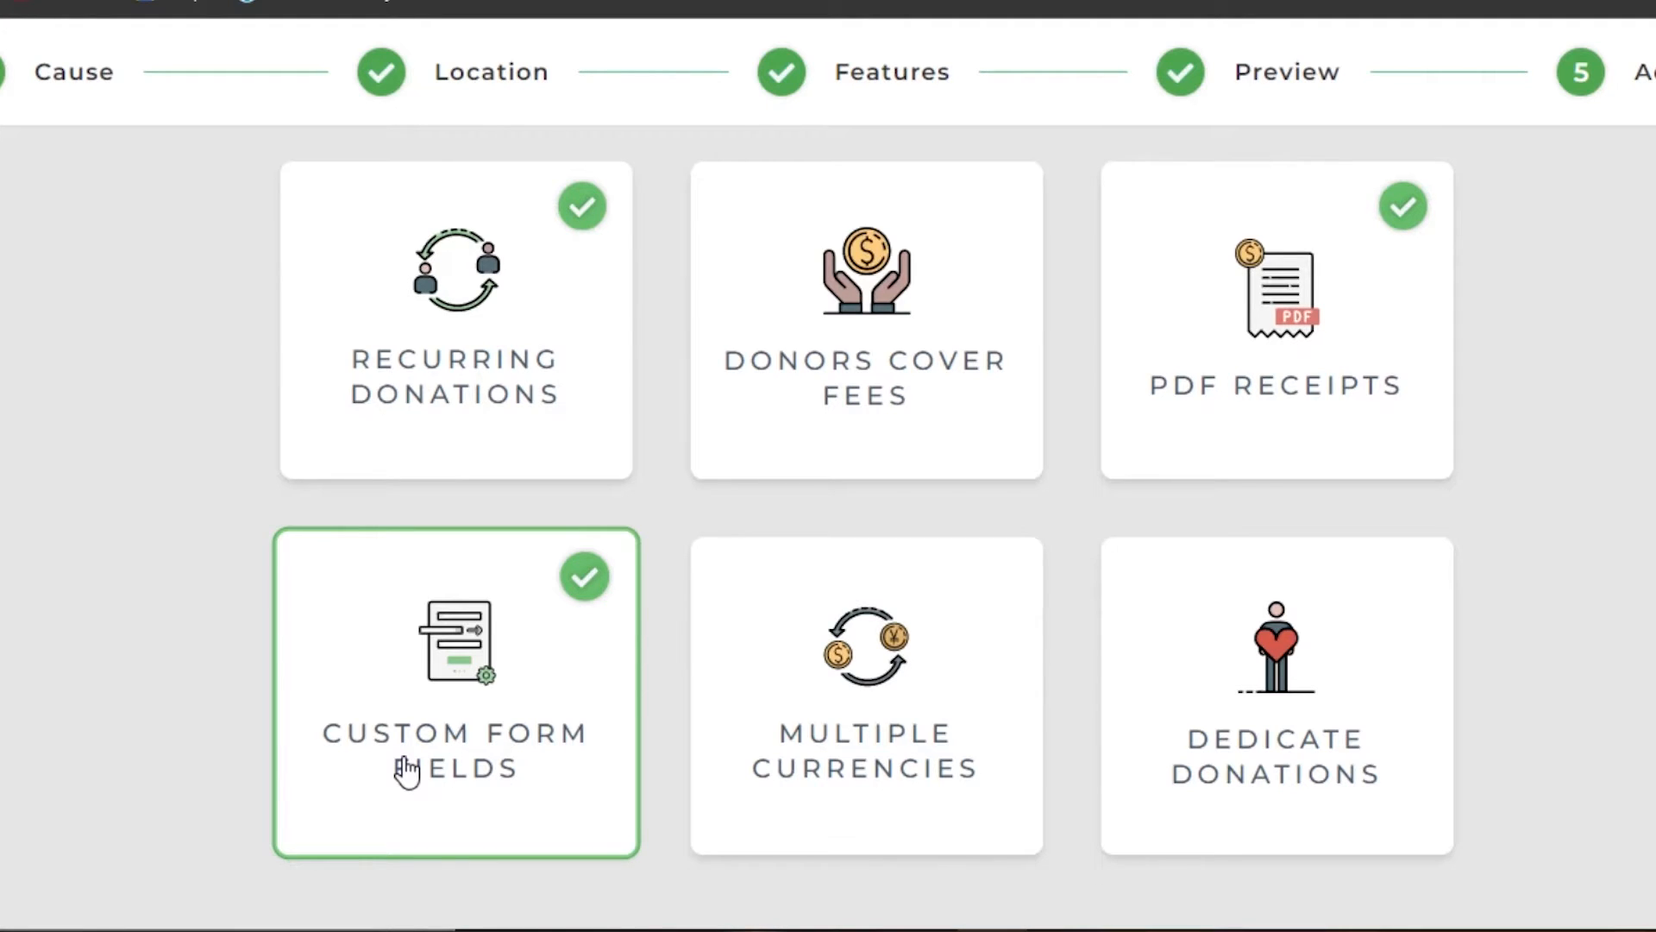
pyautogui.click(850, 737)
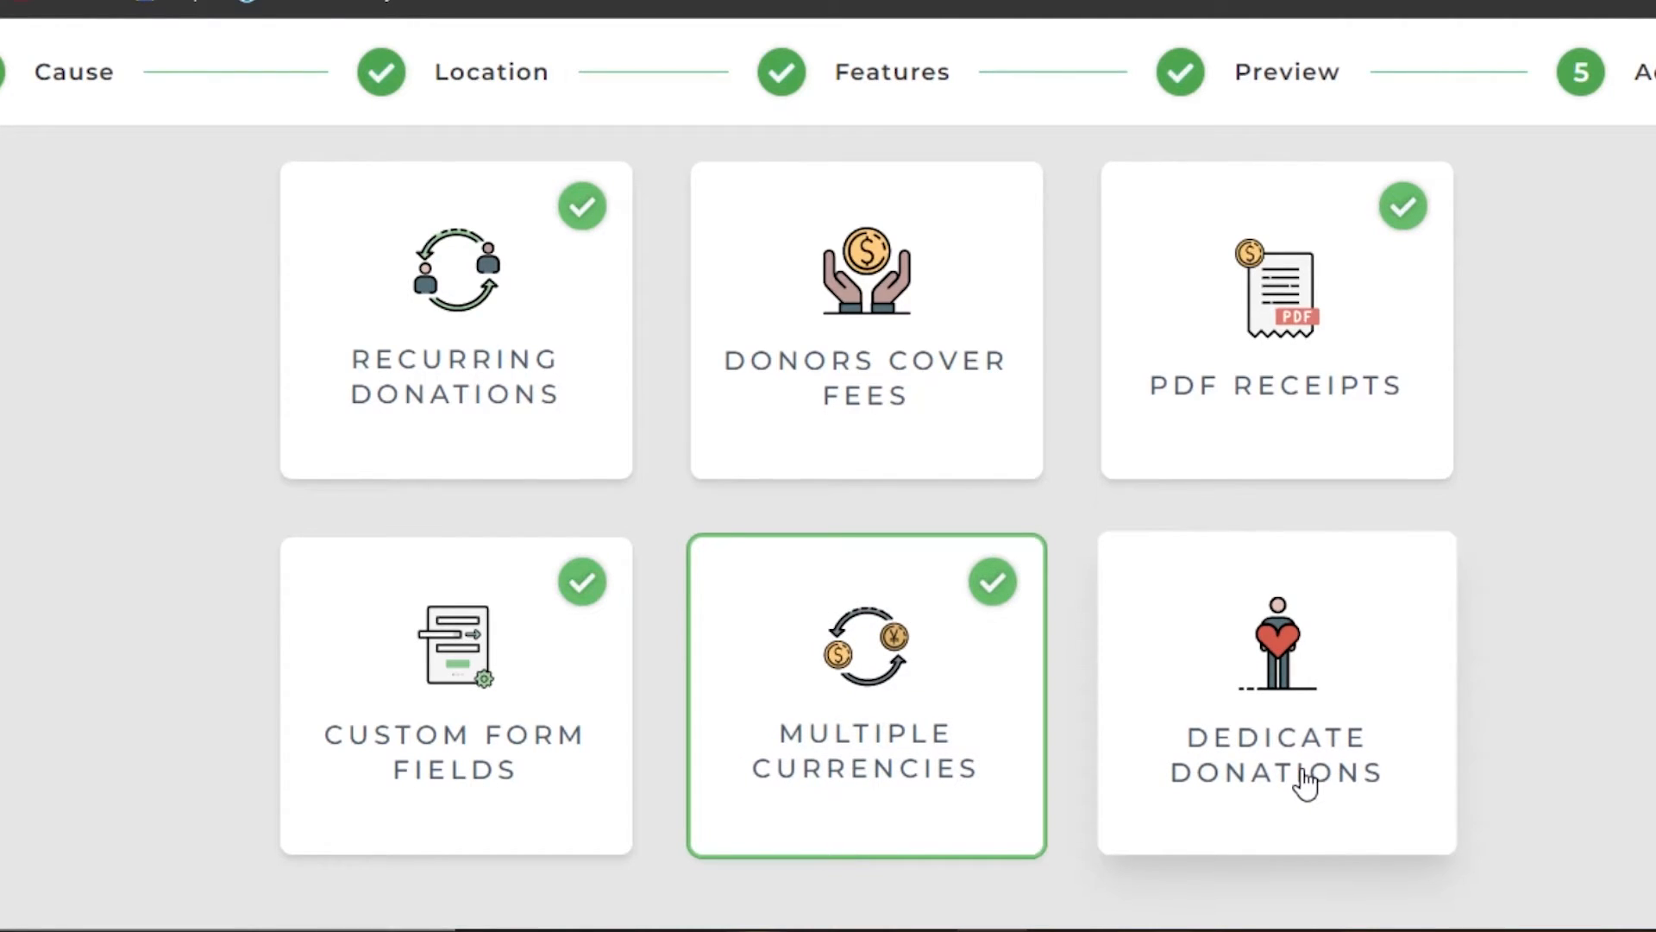
pyautogui.click(1256, 776)
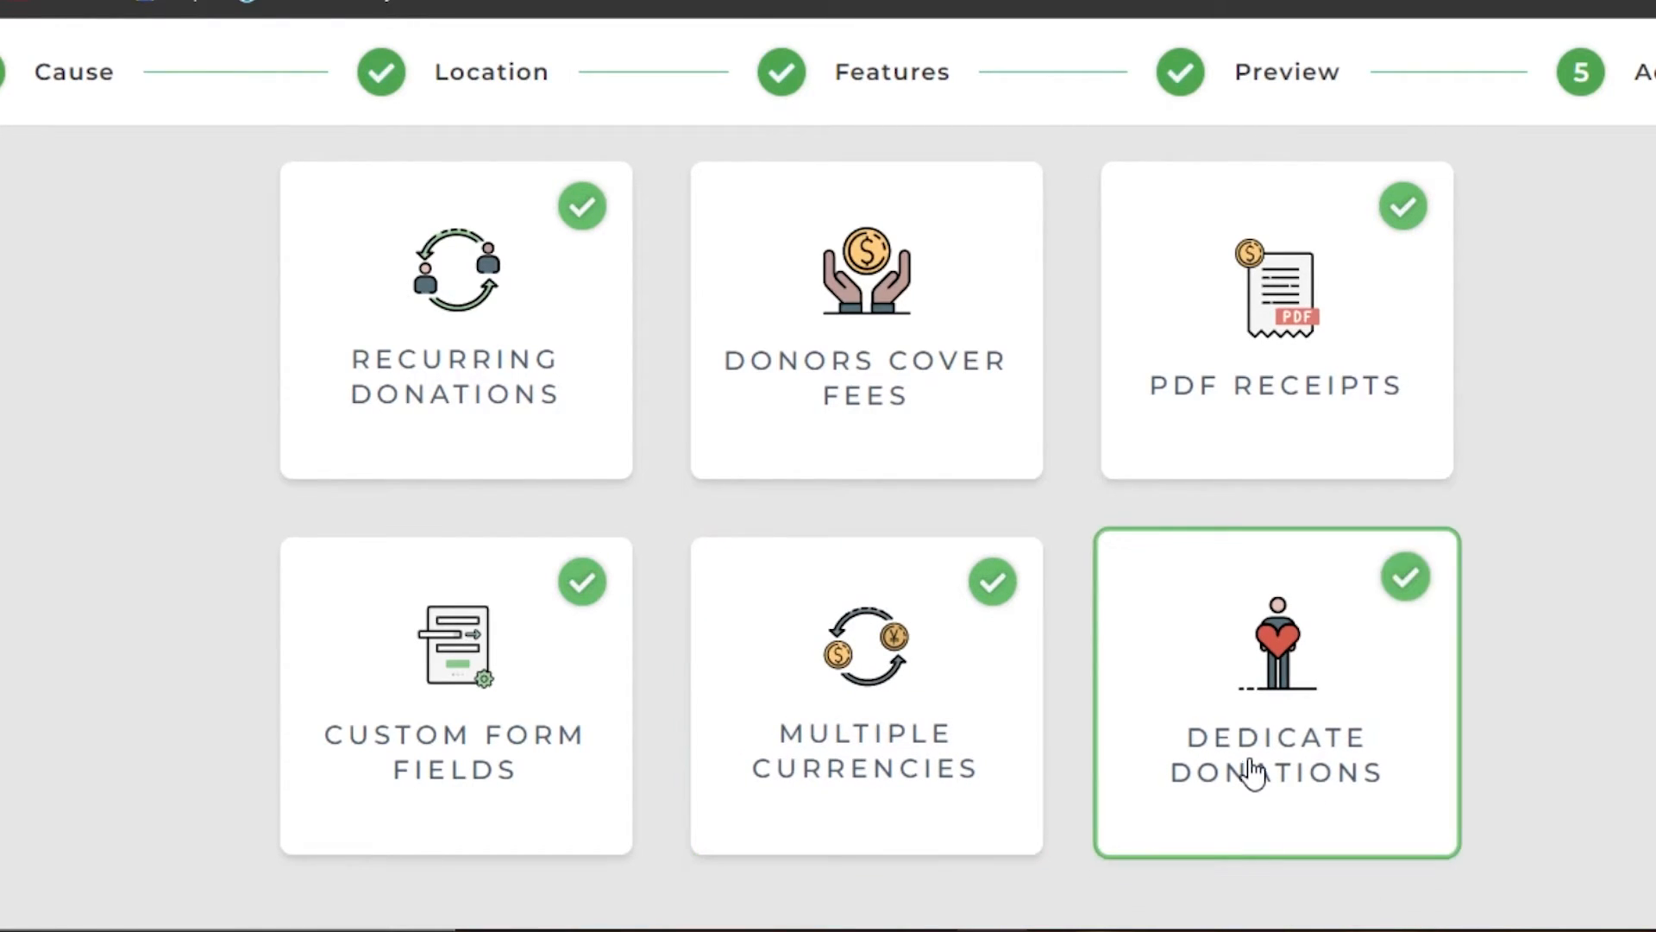
pyautogui.scroll(-3, 1331, 629)
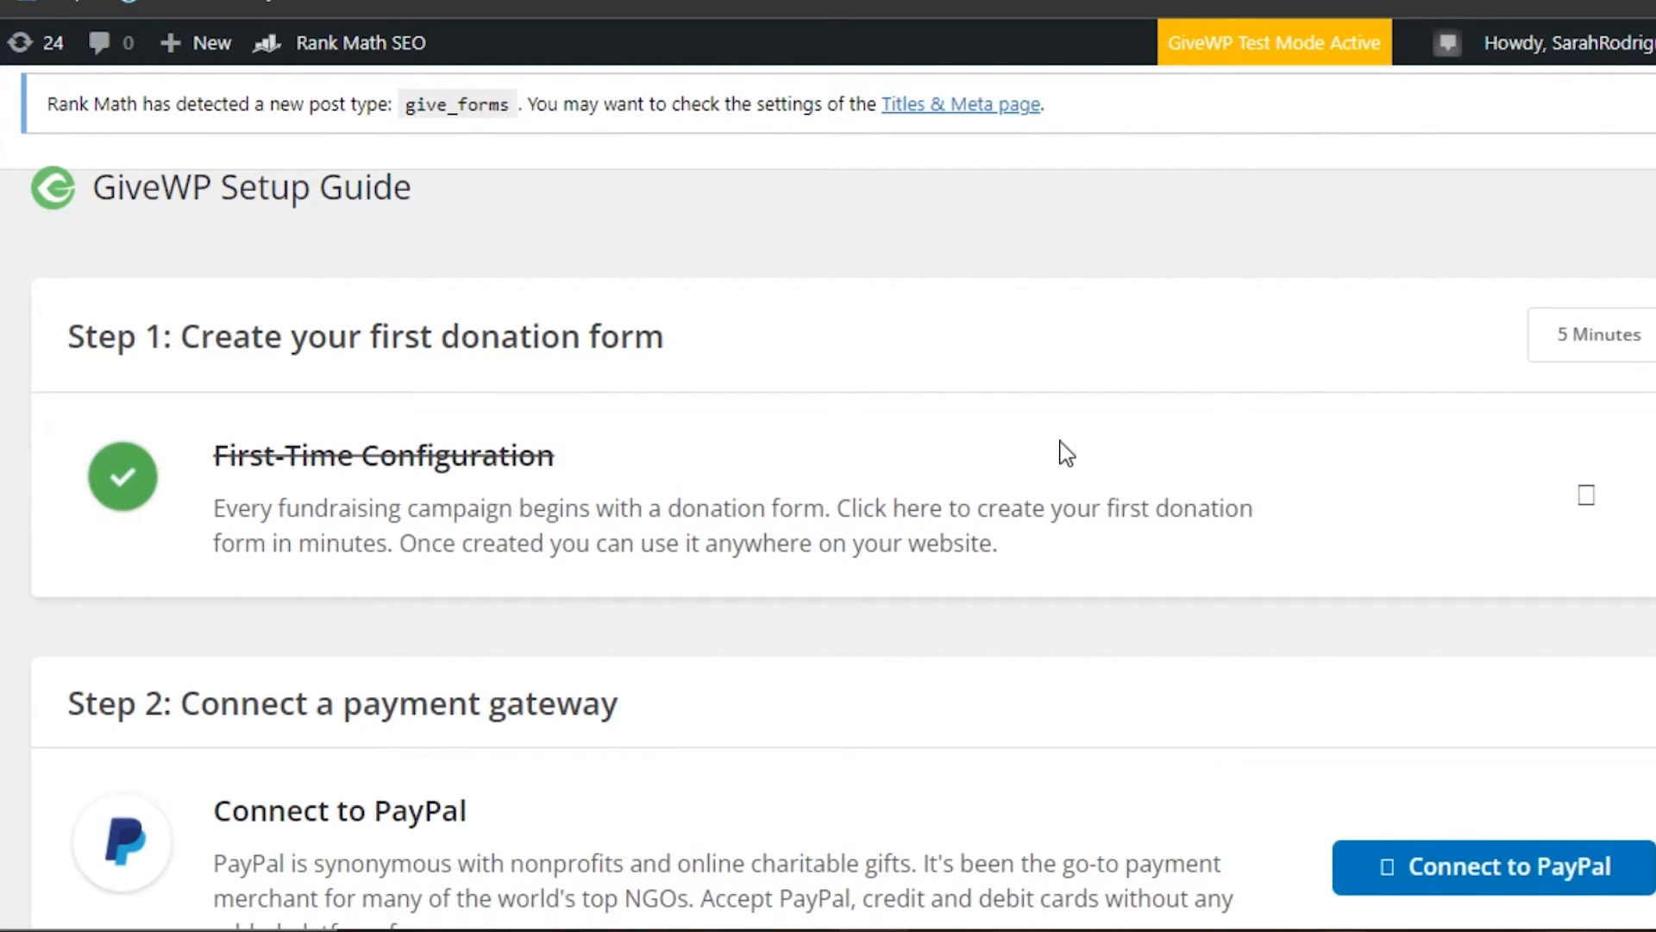
# Examine the payment gateway options in the GiveWP Setup Guide, including PayPal, Stripe and the link to other gateways
pyautogui.scroll(-2, 828, 500)
pyautogui.scroll(-6, 828, 500)
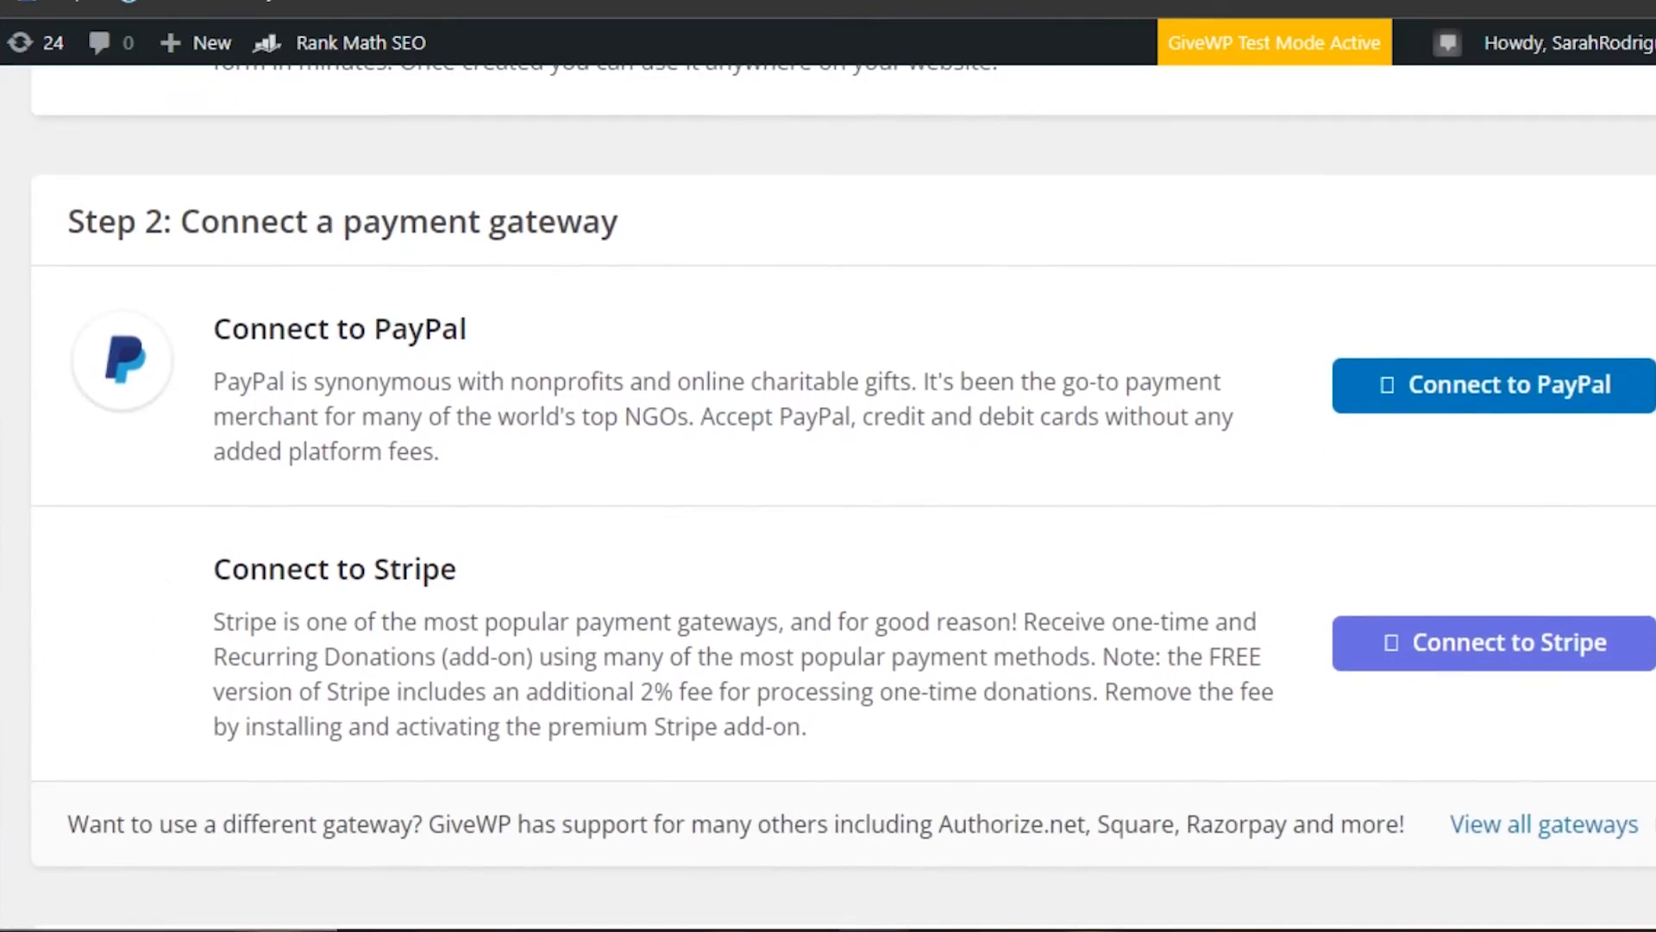
pyautogui.scroll(5, 828, 500)
pyautogui.scroll(3, 828, 500)
pyautogui.scroll(-6, 828, 500)
pyautogui.scroll(1, 499, 515)
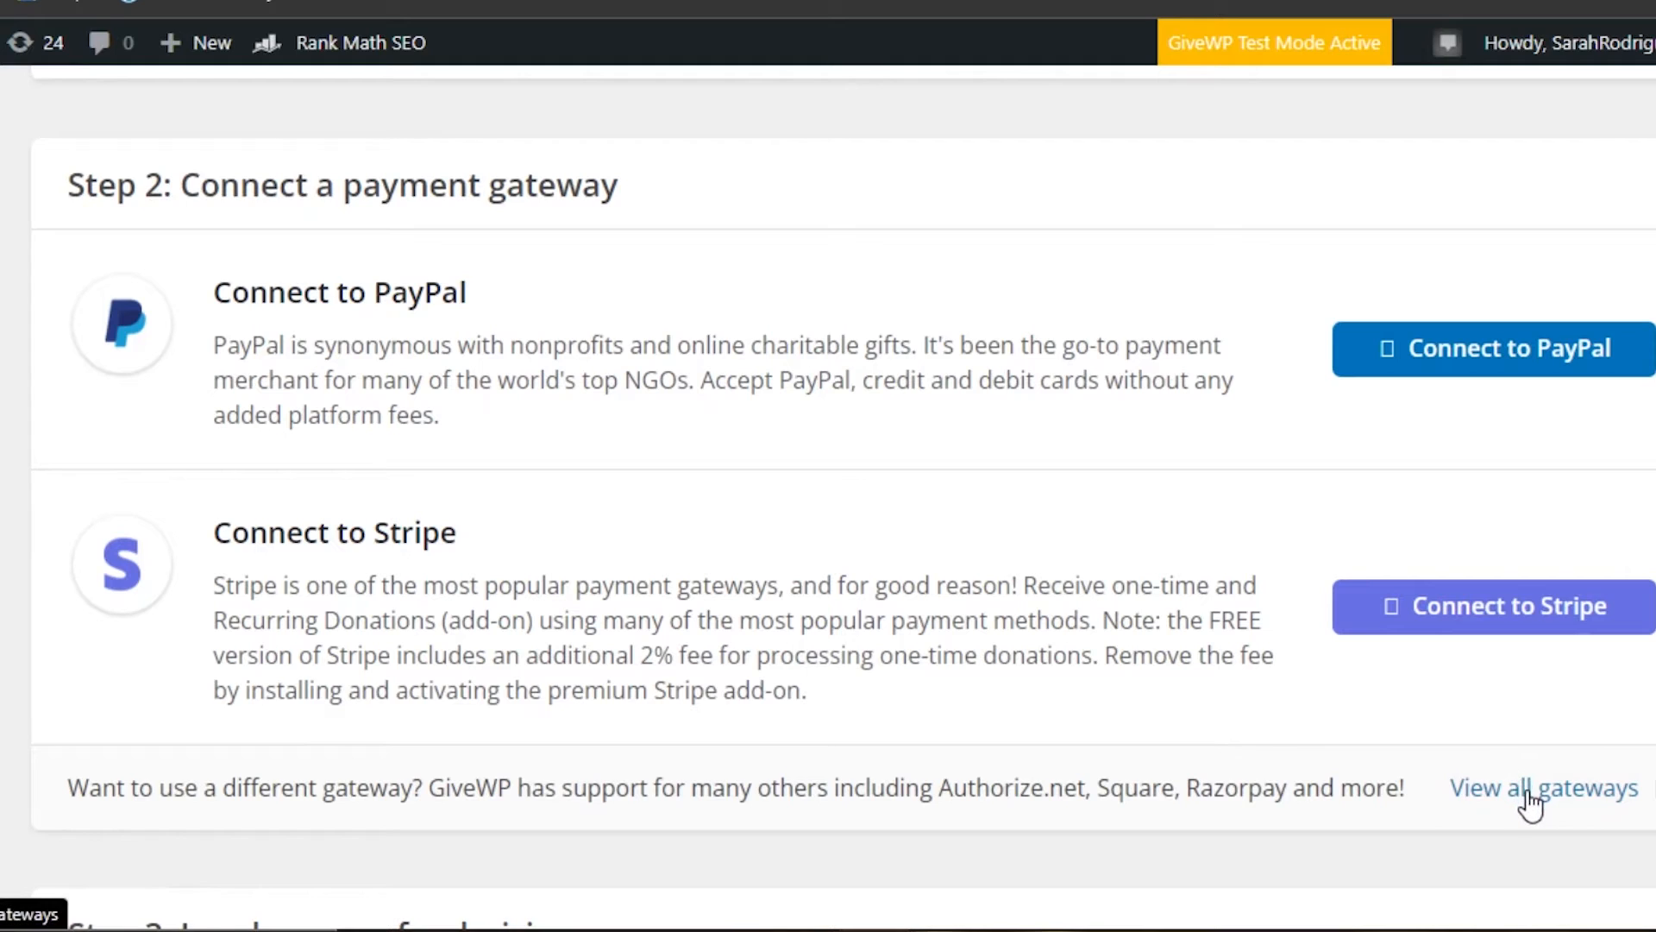
pyautogui.scroll(1, 1523, 785)
# Look through the add-ons recommended for levelling up the fundraising and follow the Recurring Donations add-on's link
pyautogui.scroll(-5, 1523, 785)
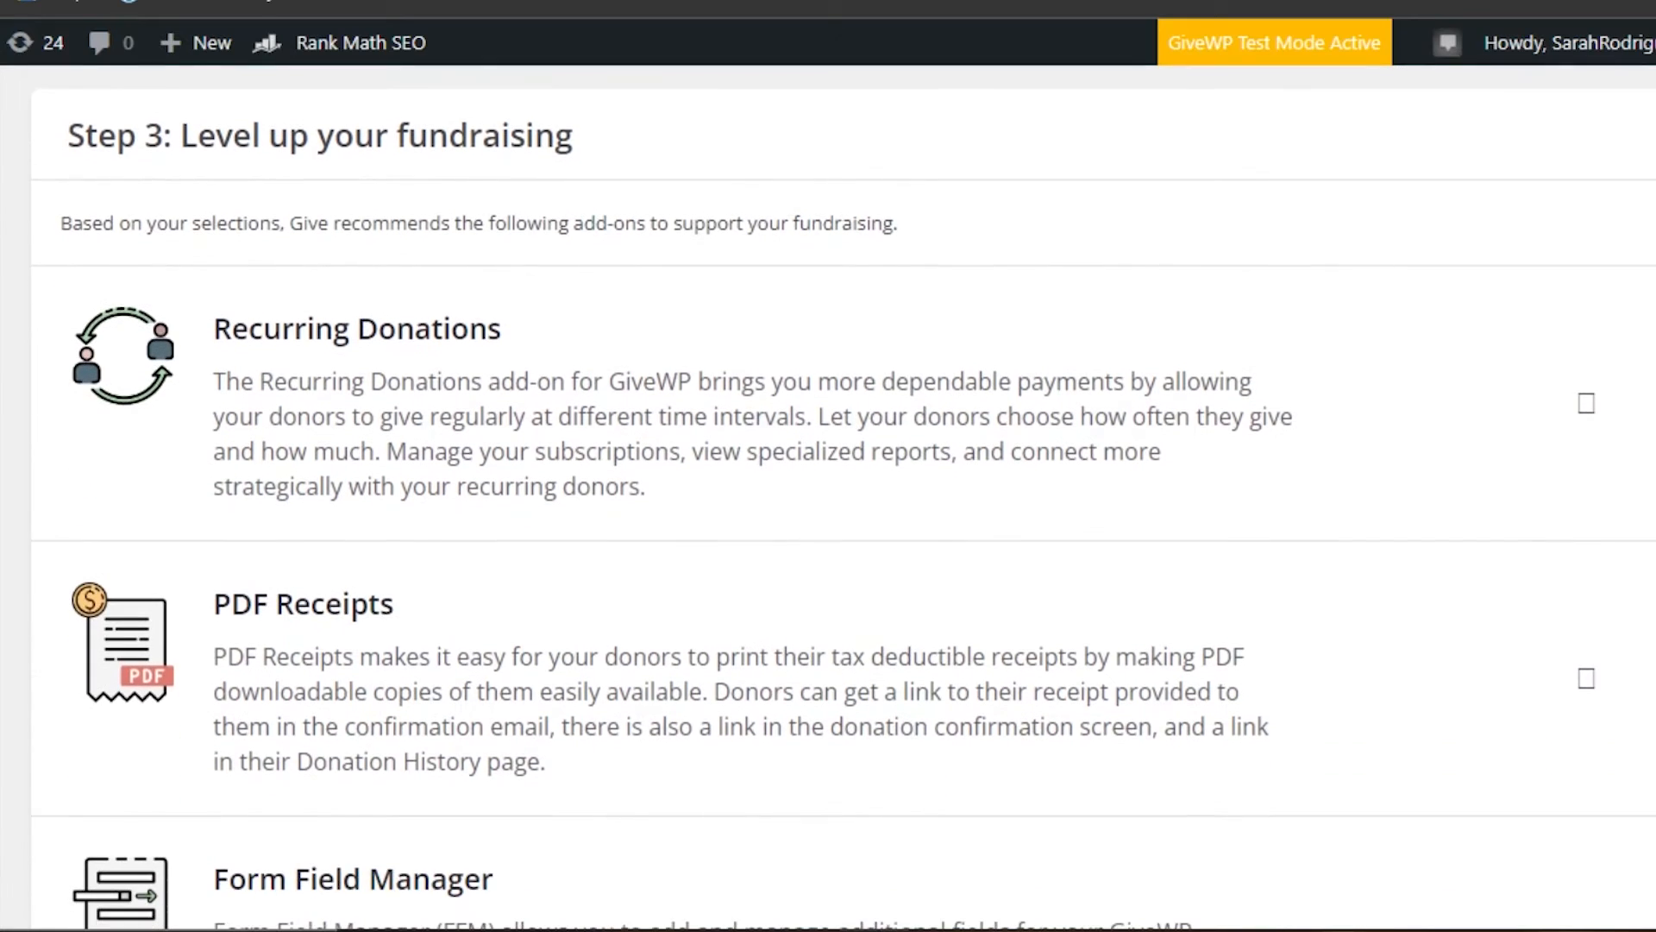
pyautogui.scroll(-5, 843, 509)
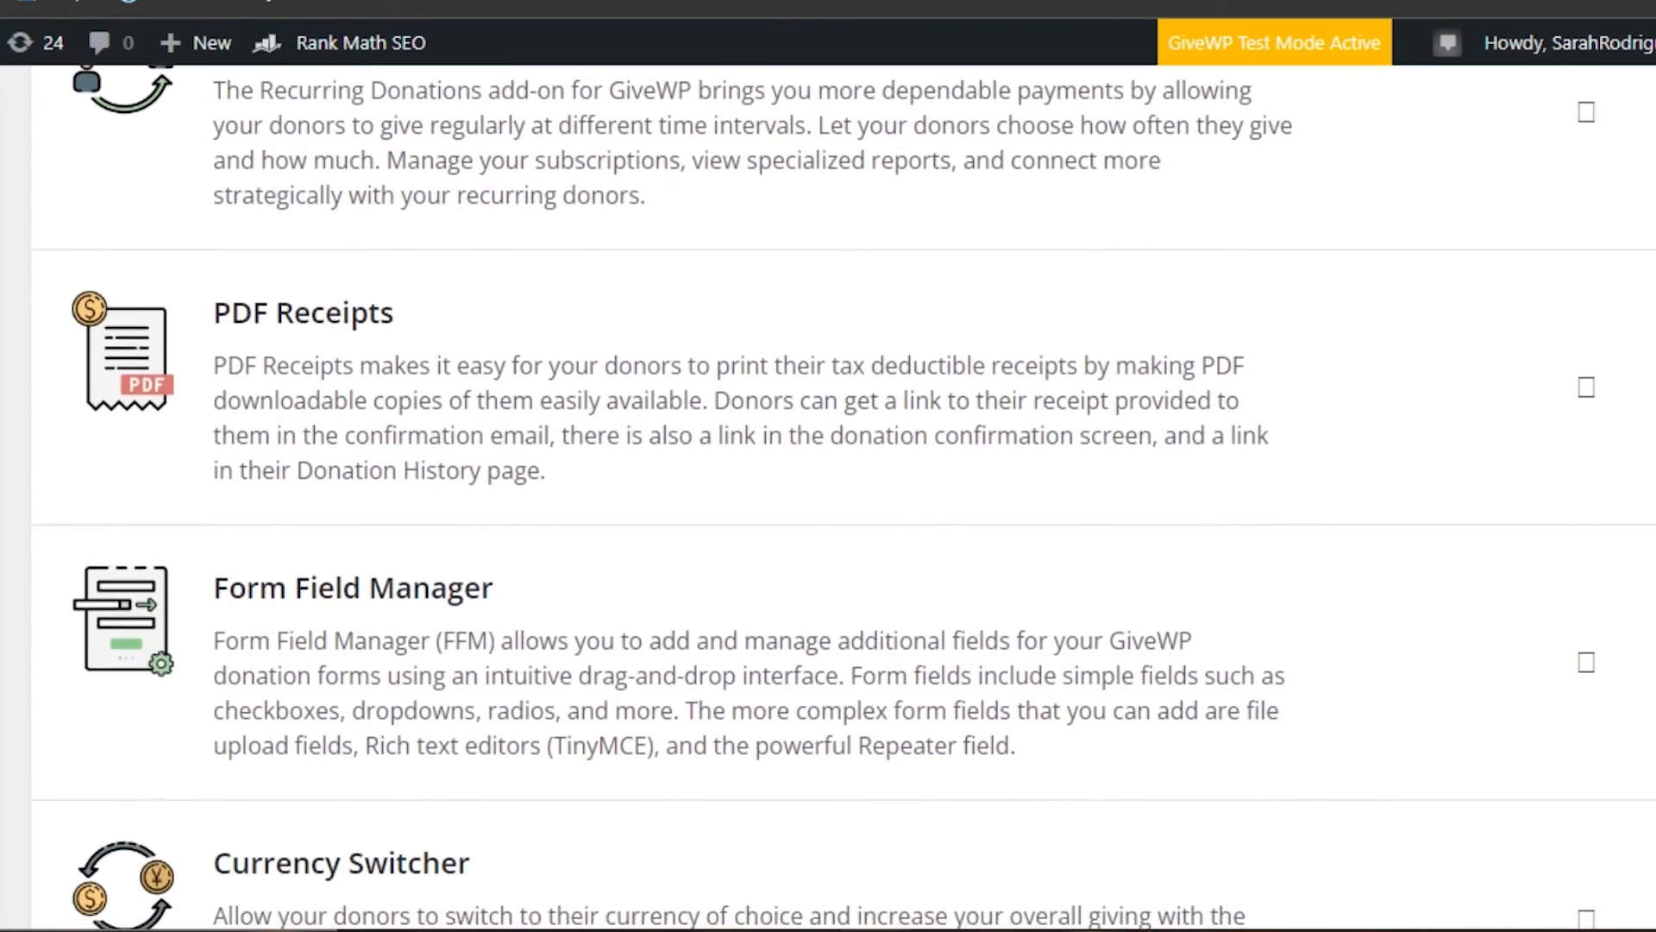
pyautogui.scroll(5, 844, 498)
pyautogui.scroll(-8, 844, 498)
pyautogui.scroll(-2, 844, 498)
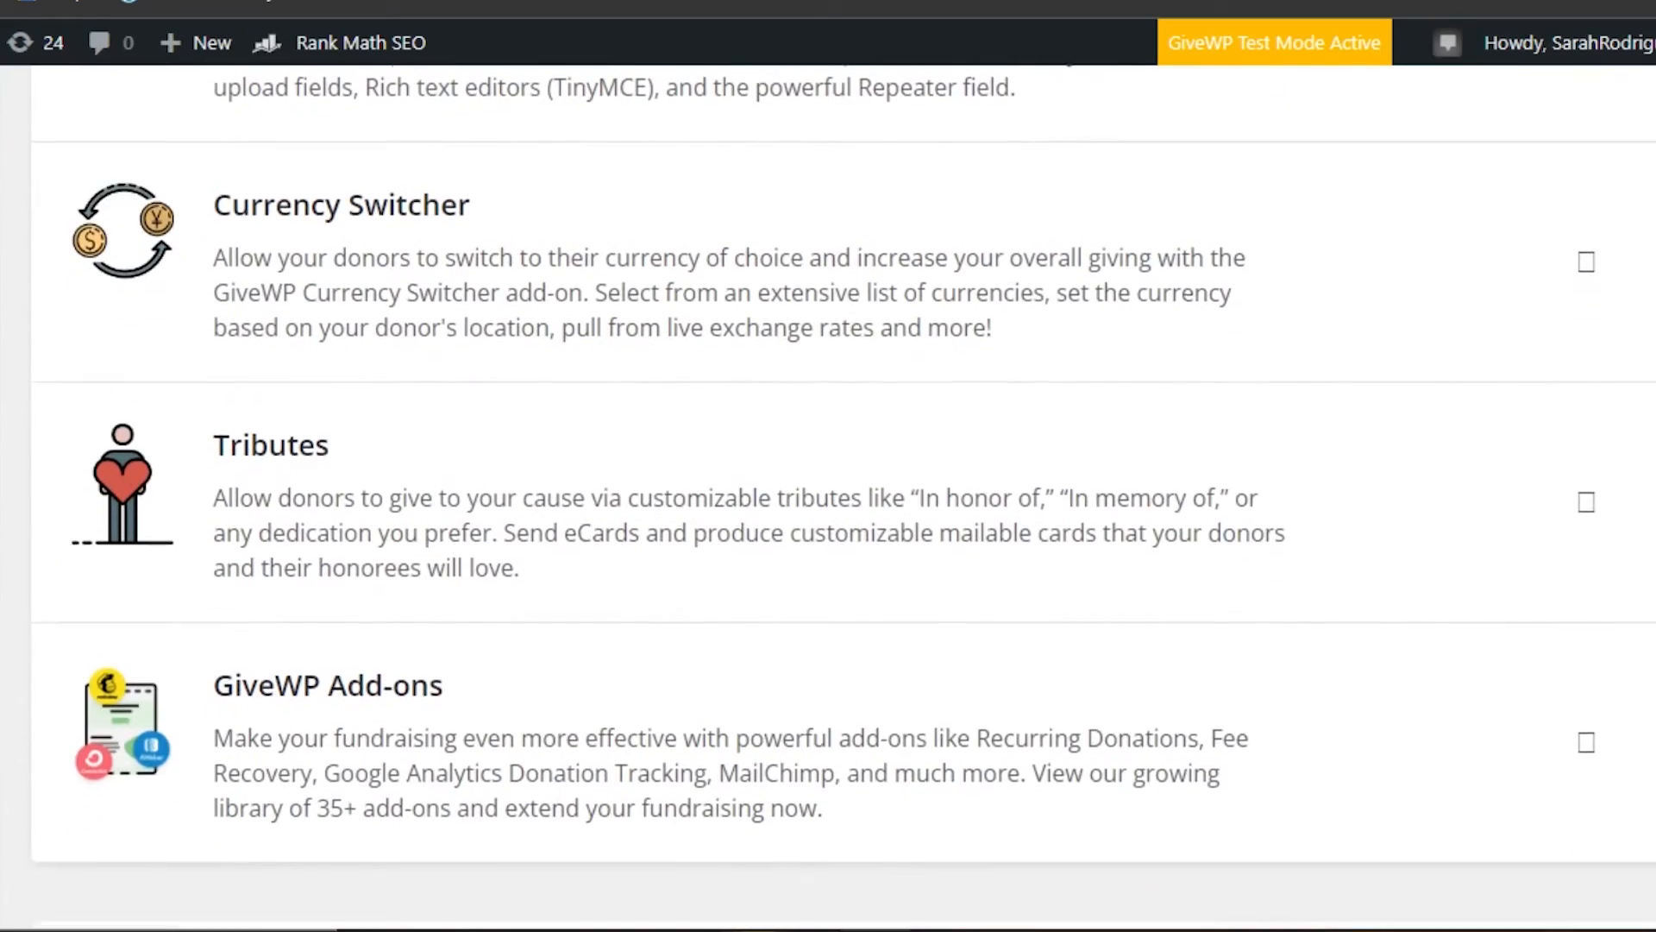
pyautogui.scroll(12, 844, 498)
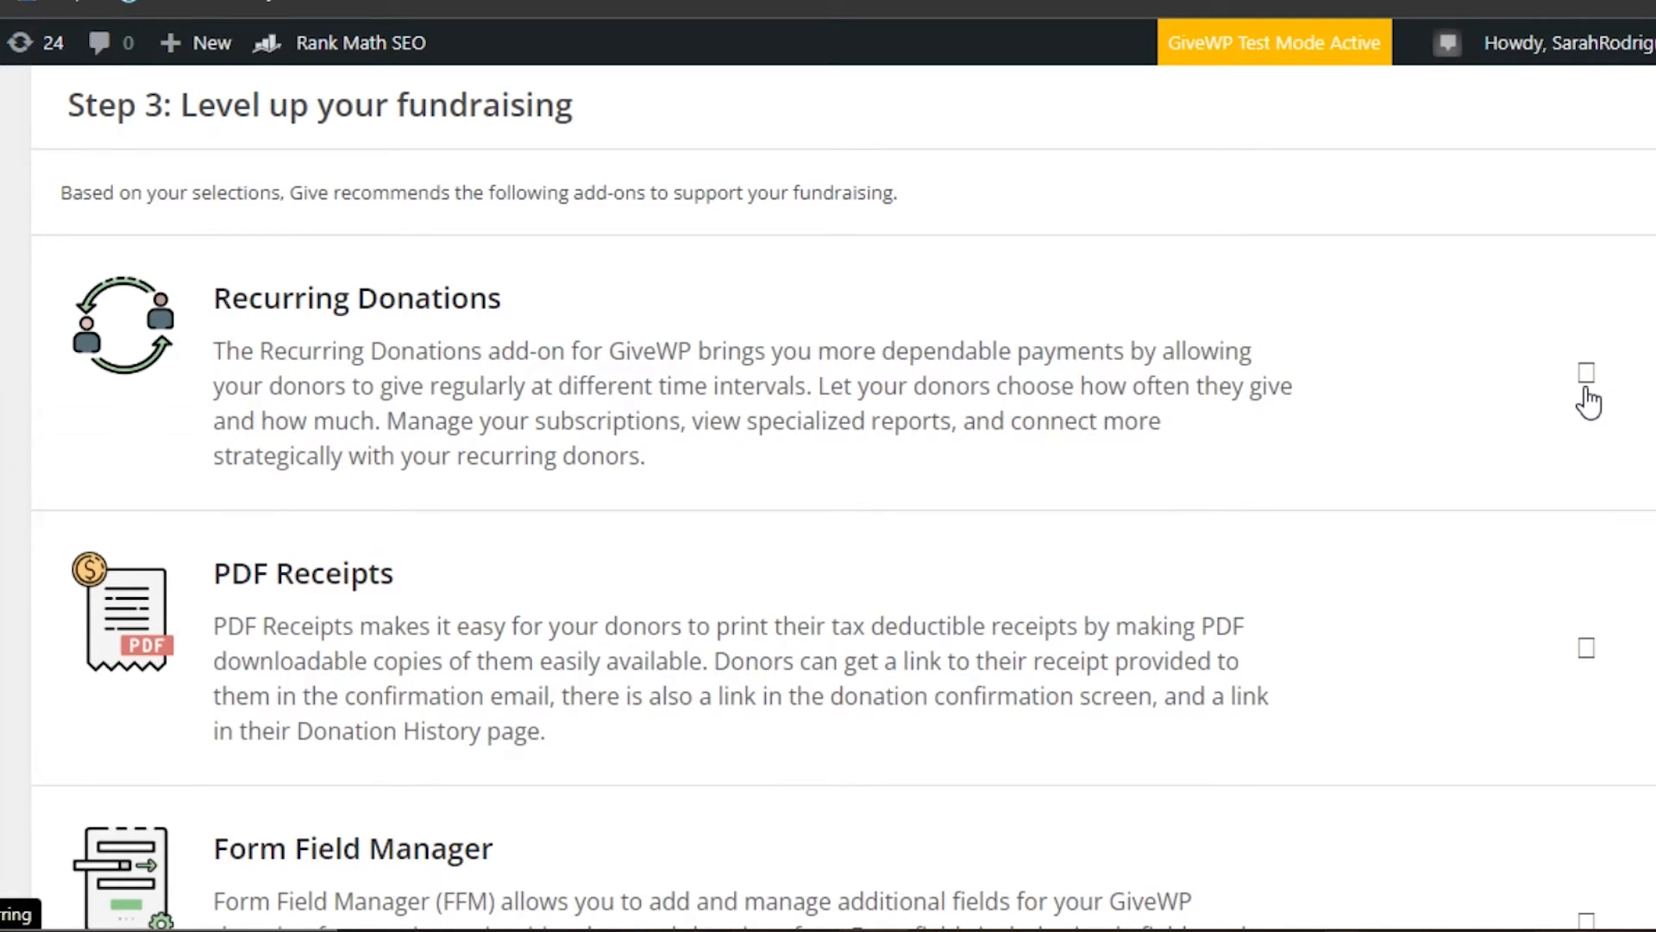
pyautogui.click(1585, 390)
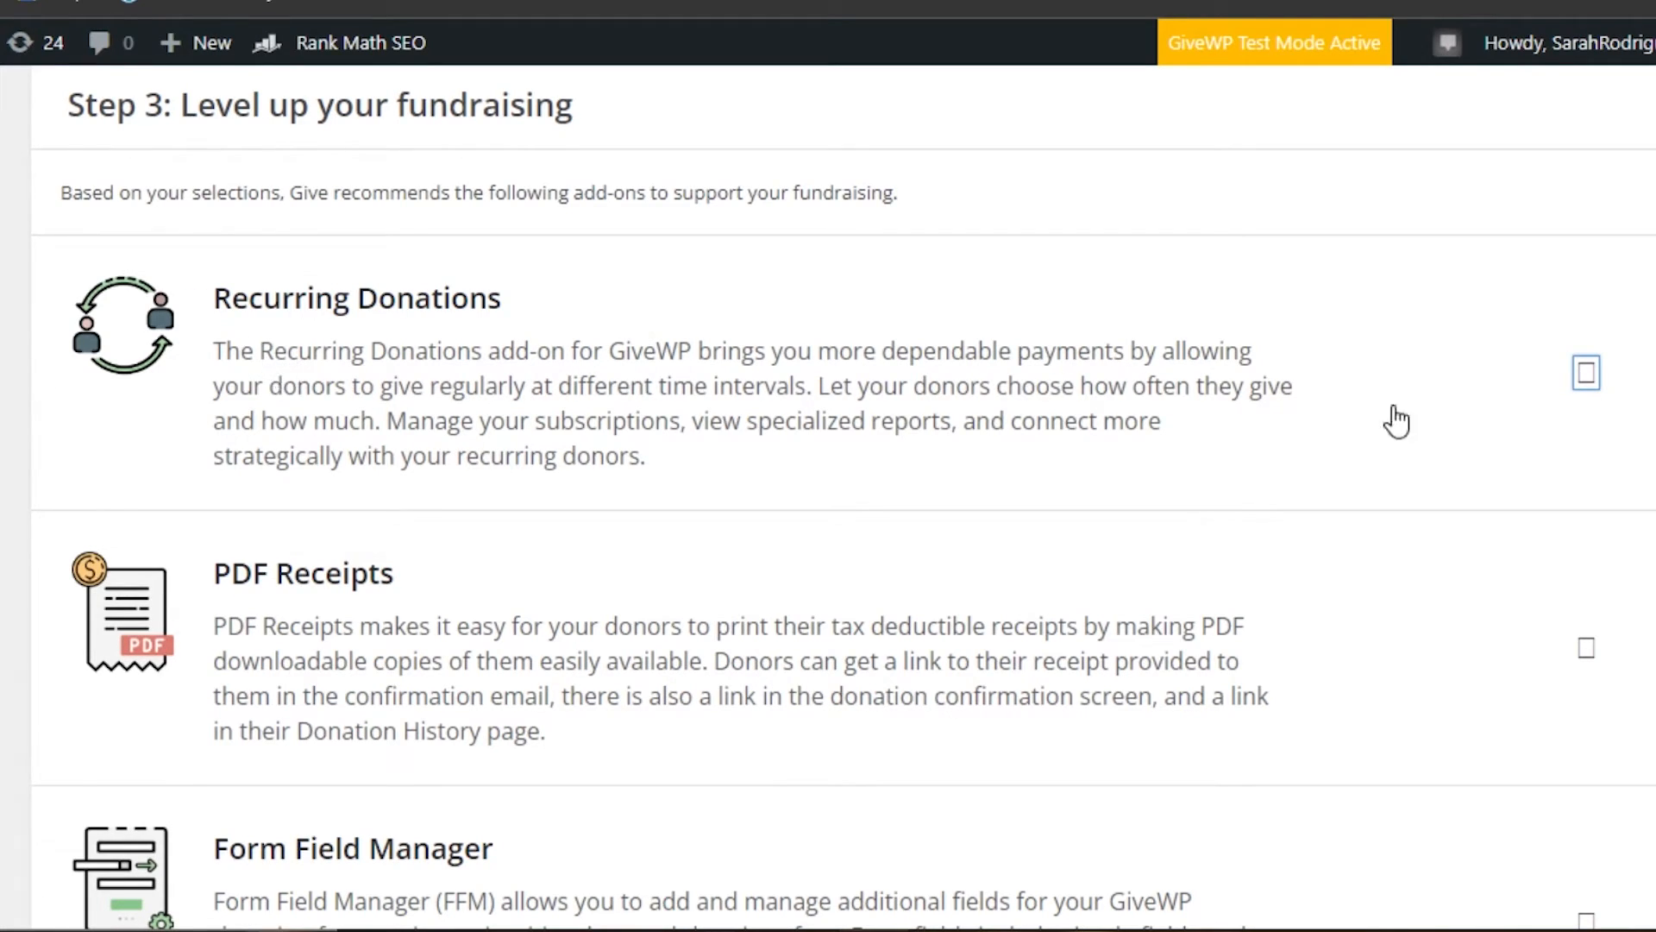
# Review the remaining recommended add-ons and the GiveWP Getting Started Guide section of the setup guide
pyautogui.scroll(-10, 843, 498)
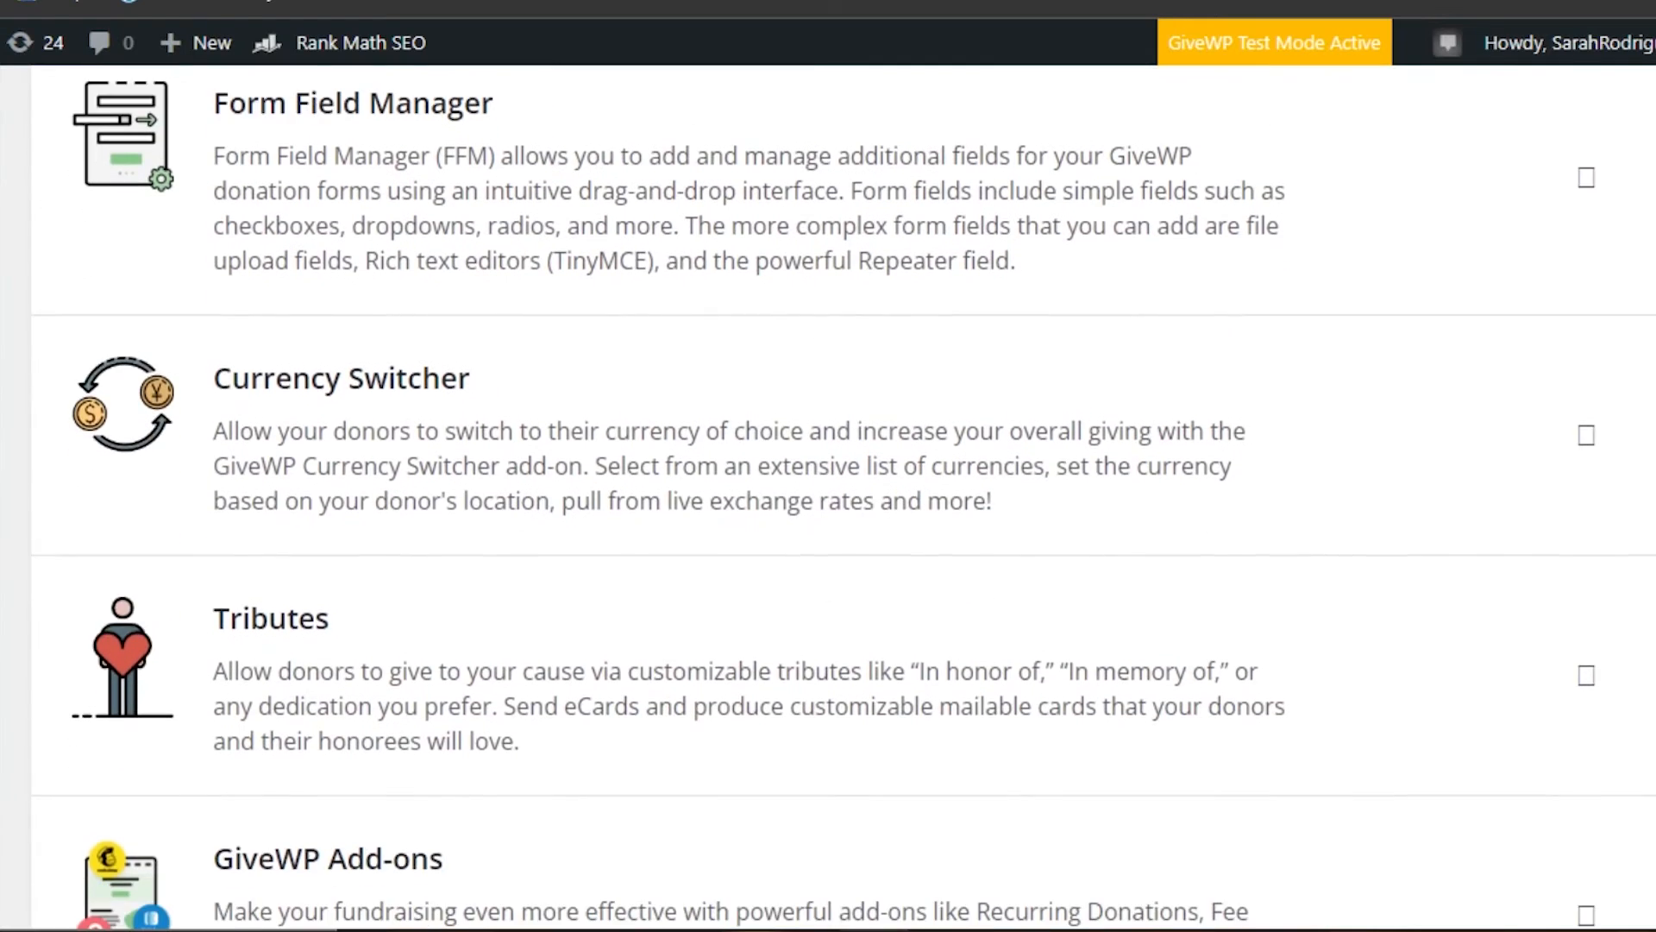
pyautogui.scroll(-3, 843, 498)
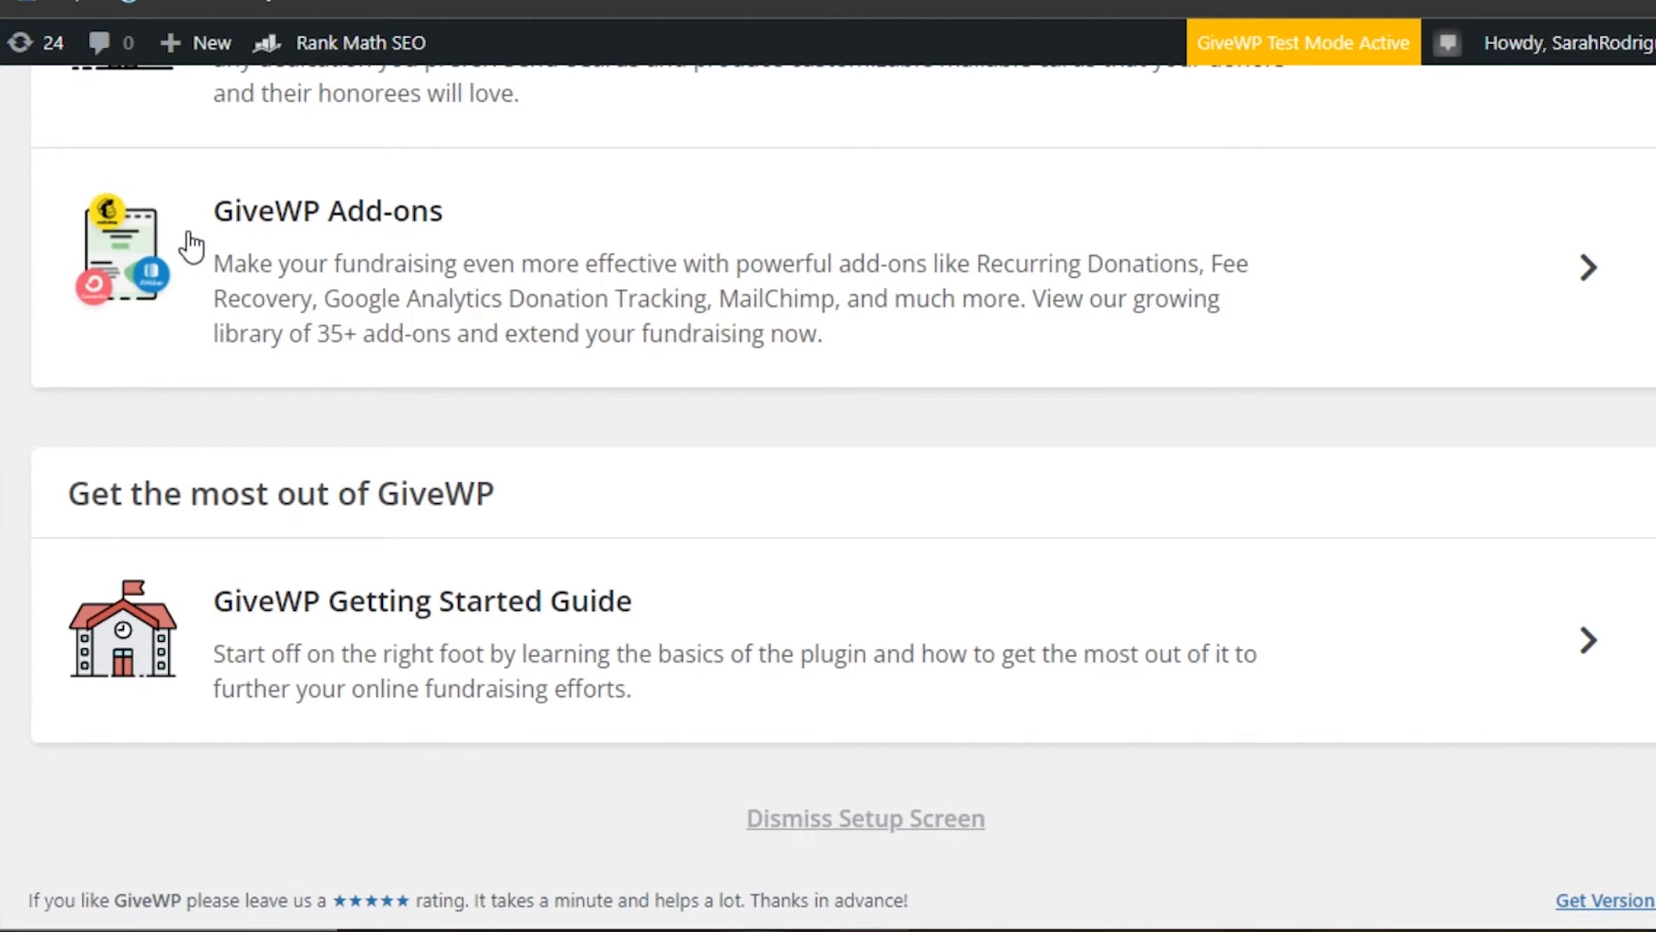
pyautogui.scroll(6, 841, 498)
pyautogui.scroll(-6, 842, 498)
pyautogui.scroll(10, 1460, 817)
pyautogui.scroll(15, 828, 497)
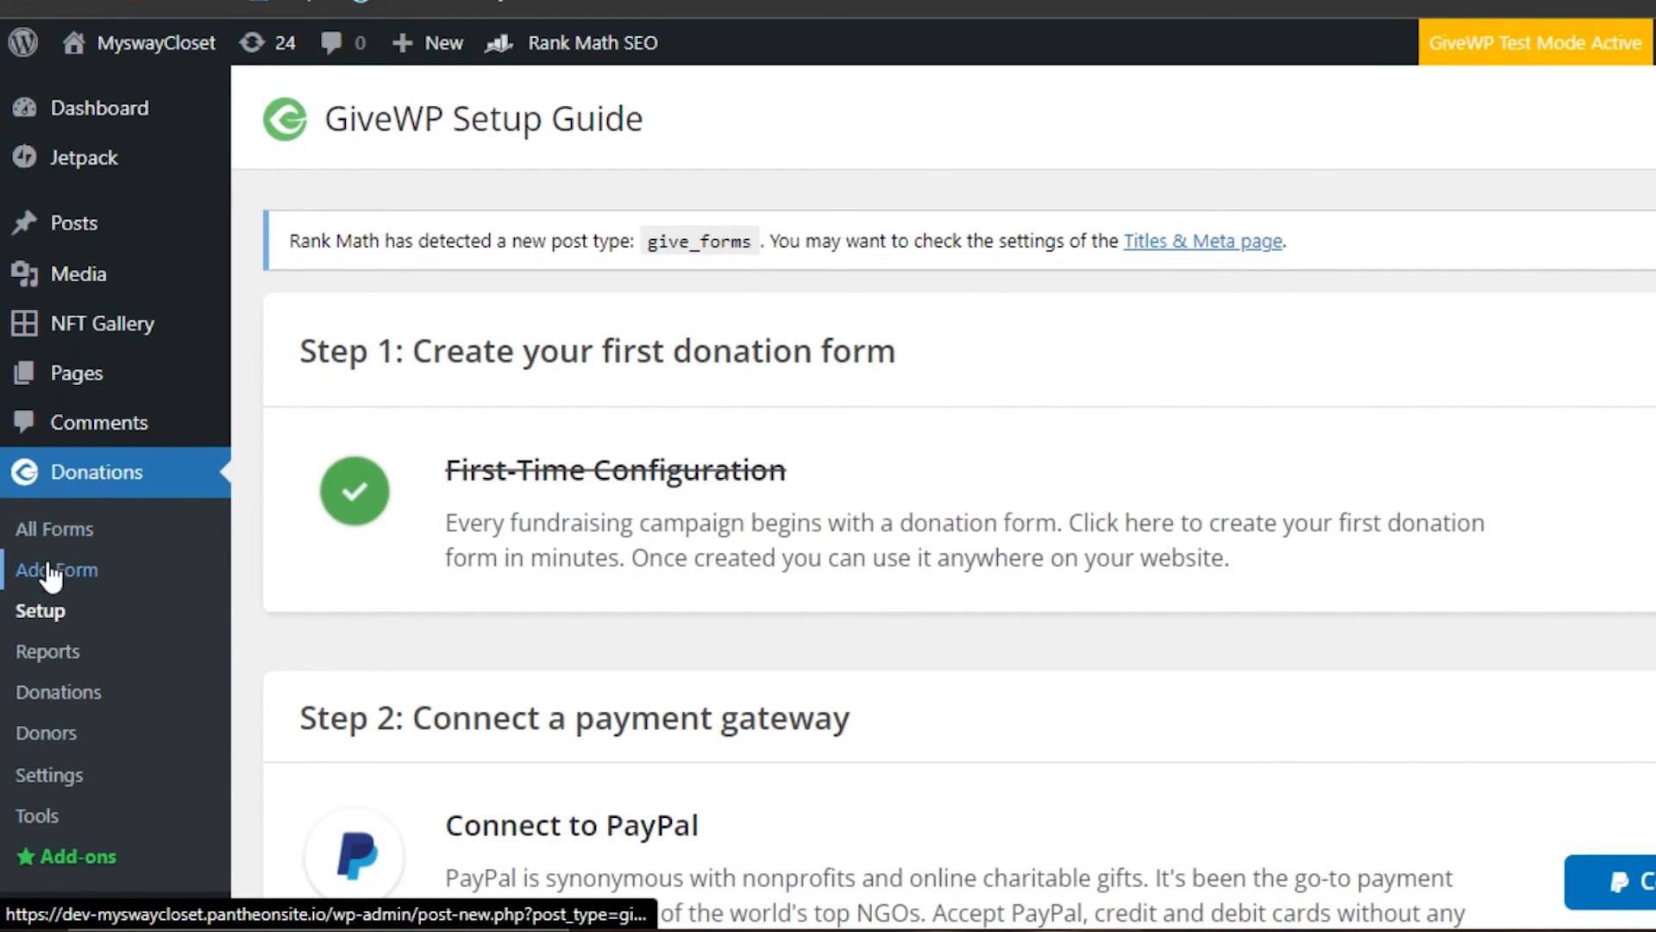
# Open the list of all donation forms and review the Donation Form's levels, goal, shortcode and available actions
pyautogui.click(46, 533)
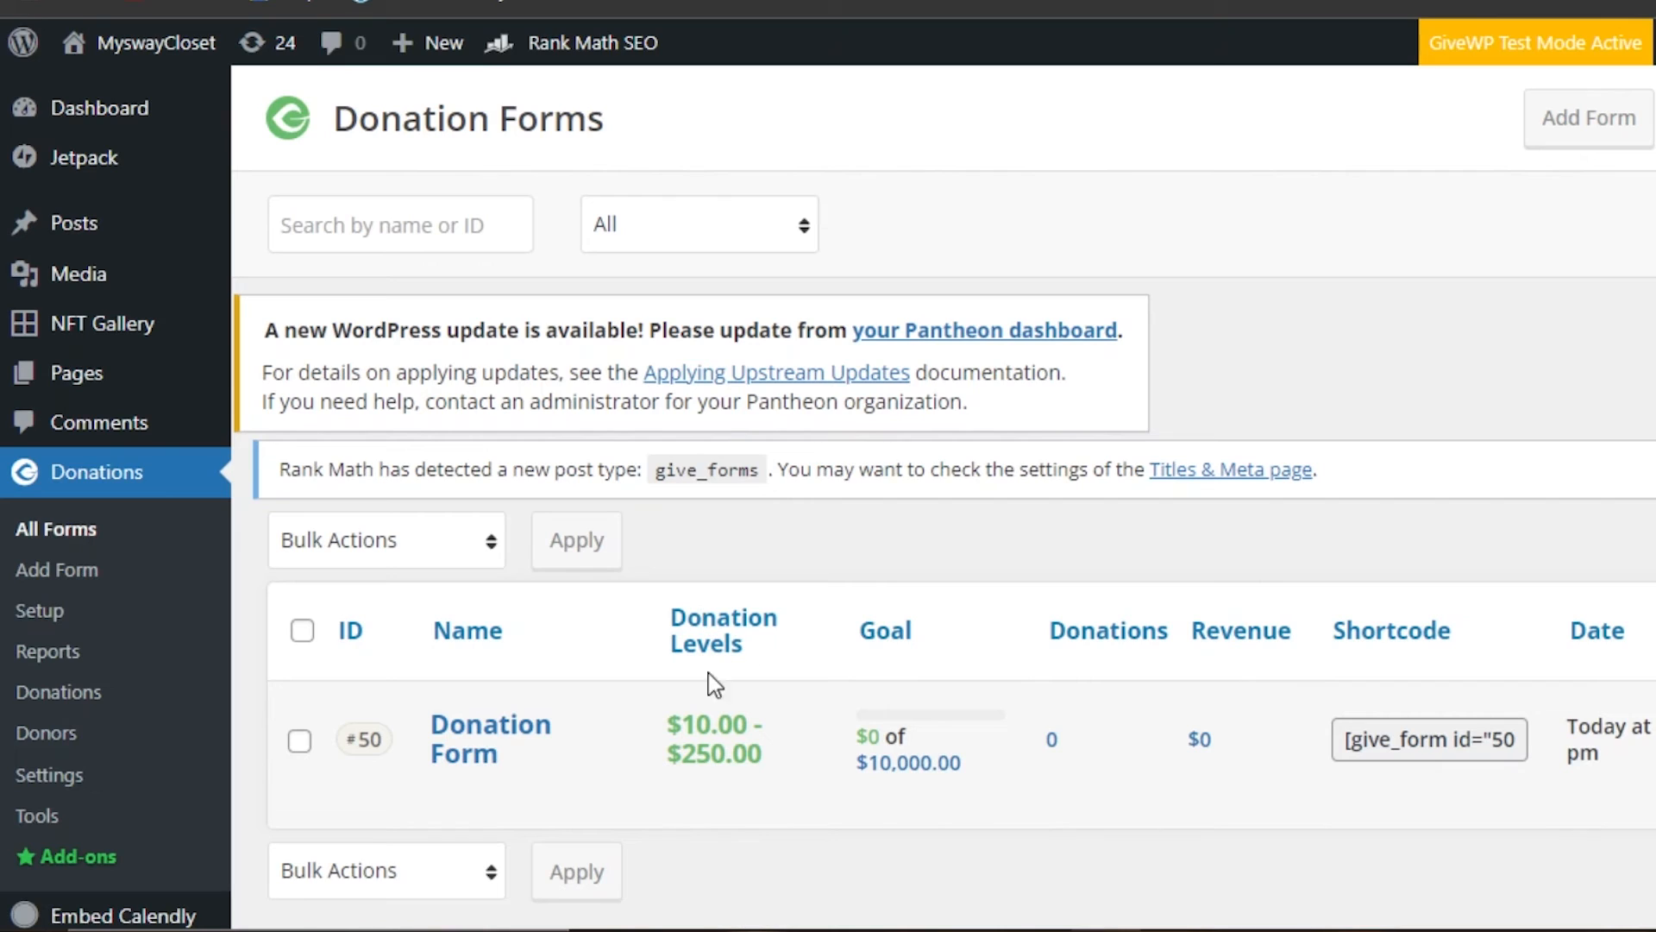
pyautogui.moveTo(687, 747)
pyautogui.scroll(-6, 944, 496)
pyautogui.scroll(5, 944, 497)
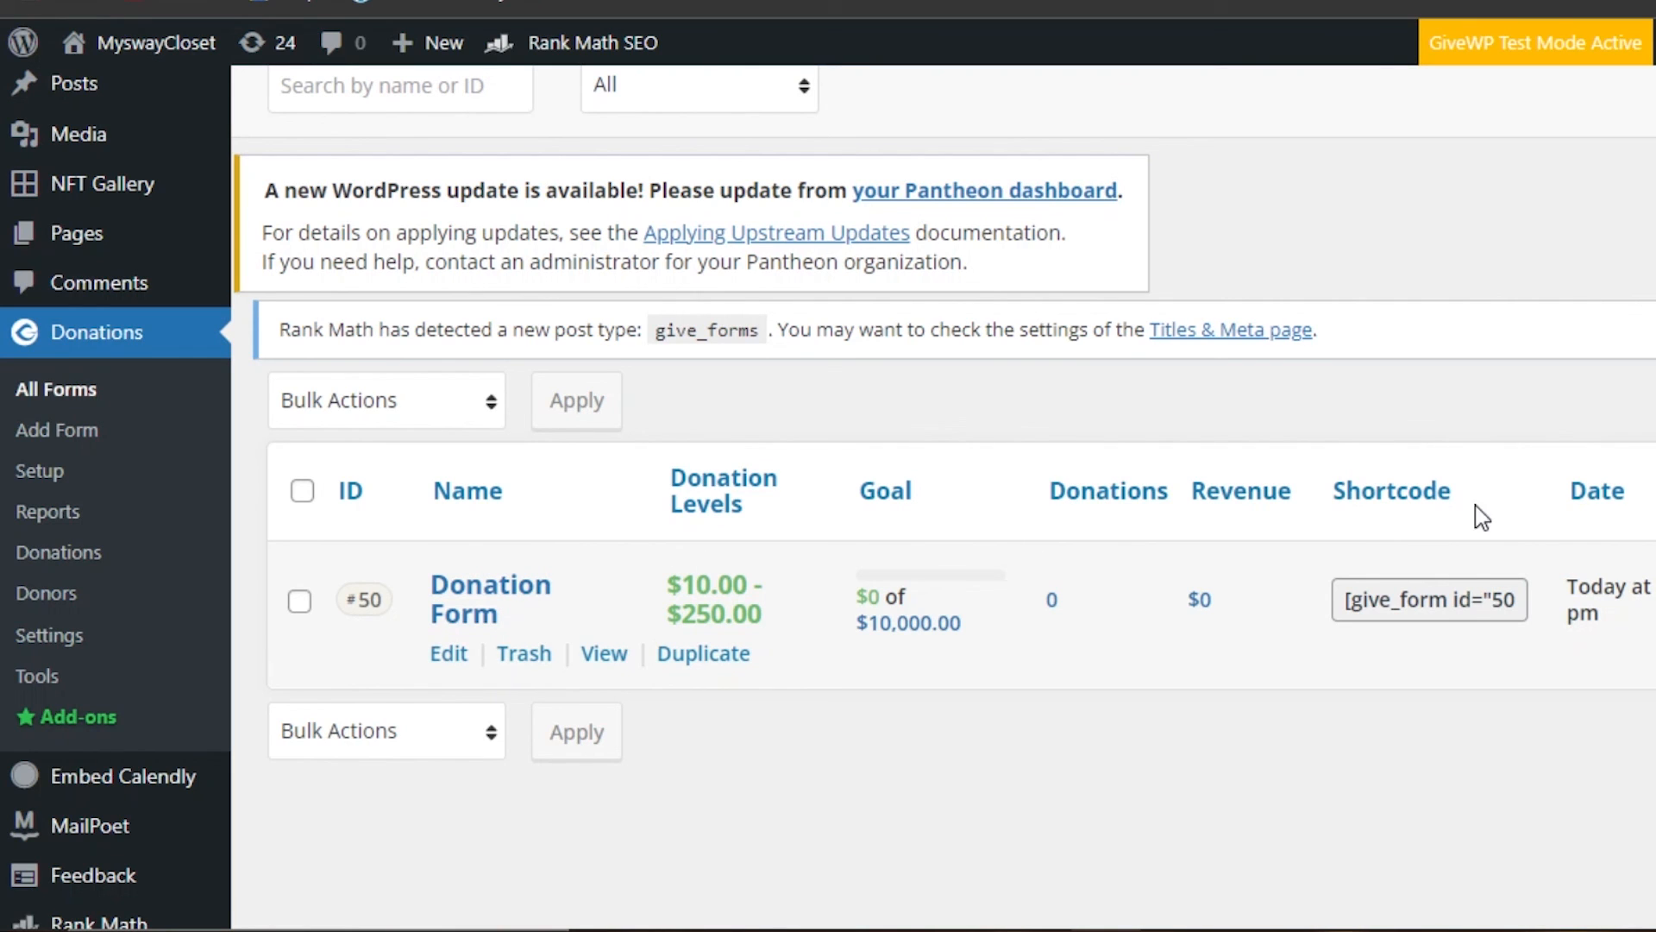
pyautogui.scroll(2, 943, 499)
pyautogui.scroll(-8, 943, 498)
pyautogui.scroll(8, 944, 498)
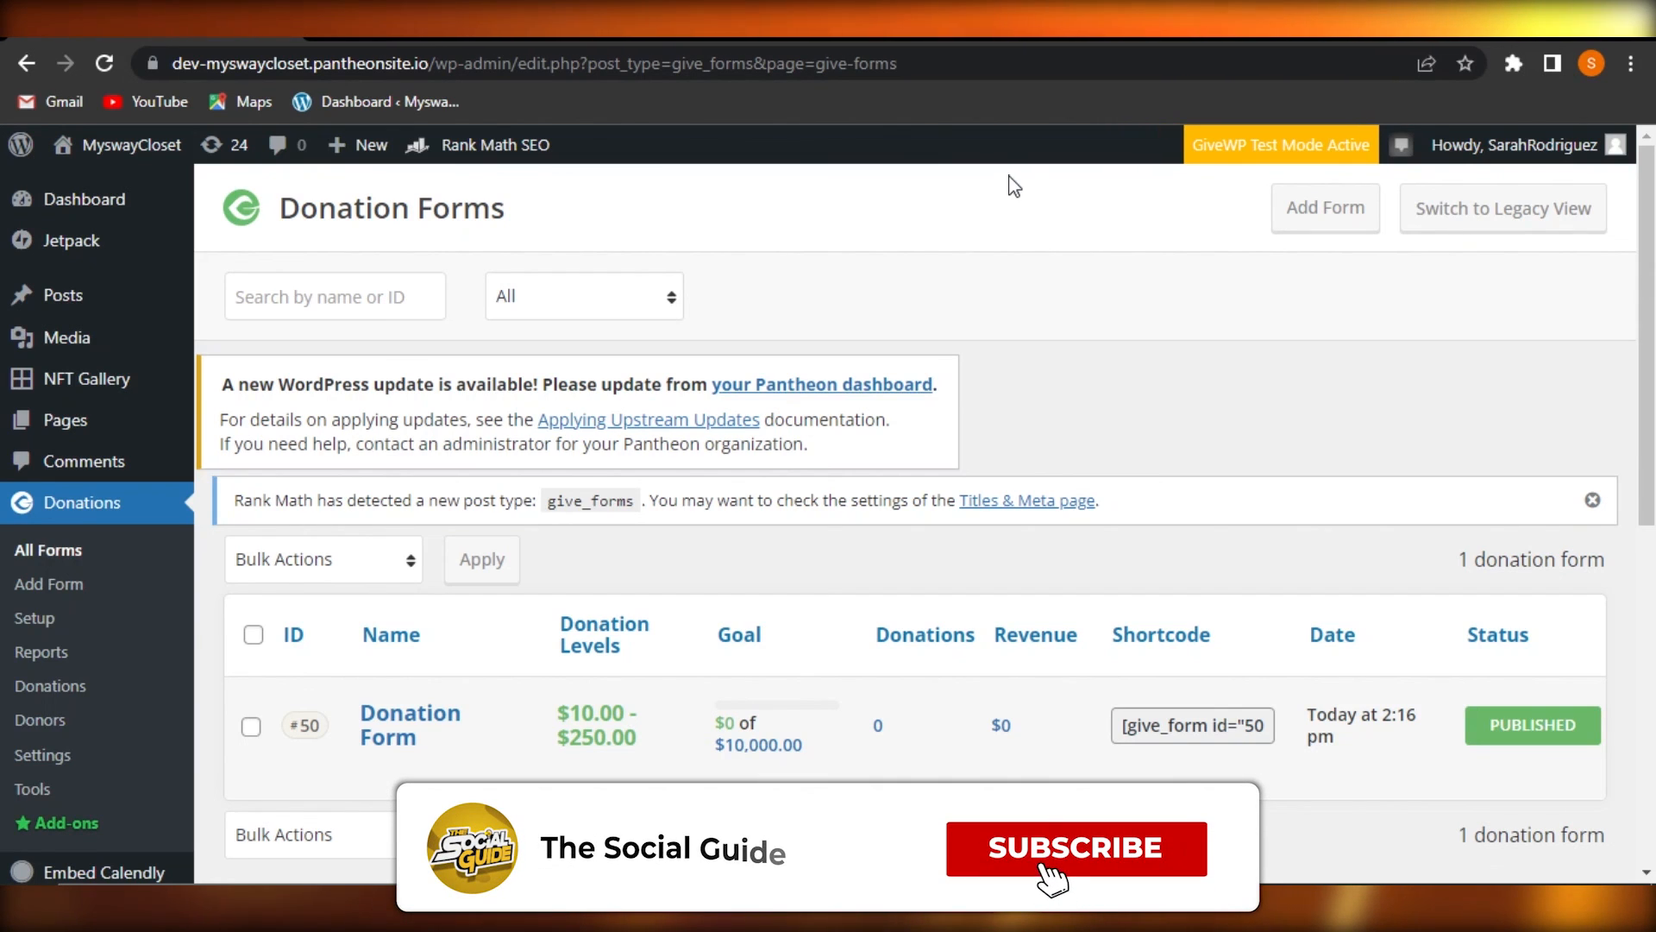
pyautogui.moveTo(370, 768)
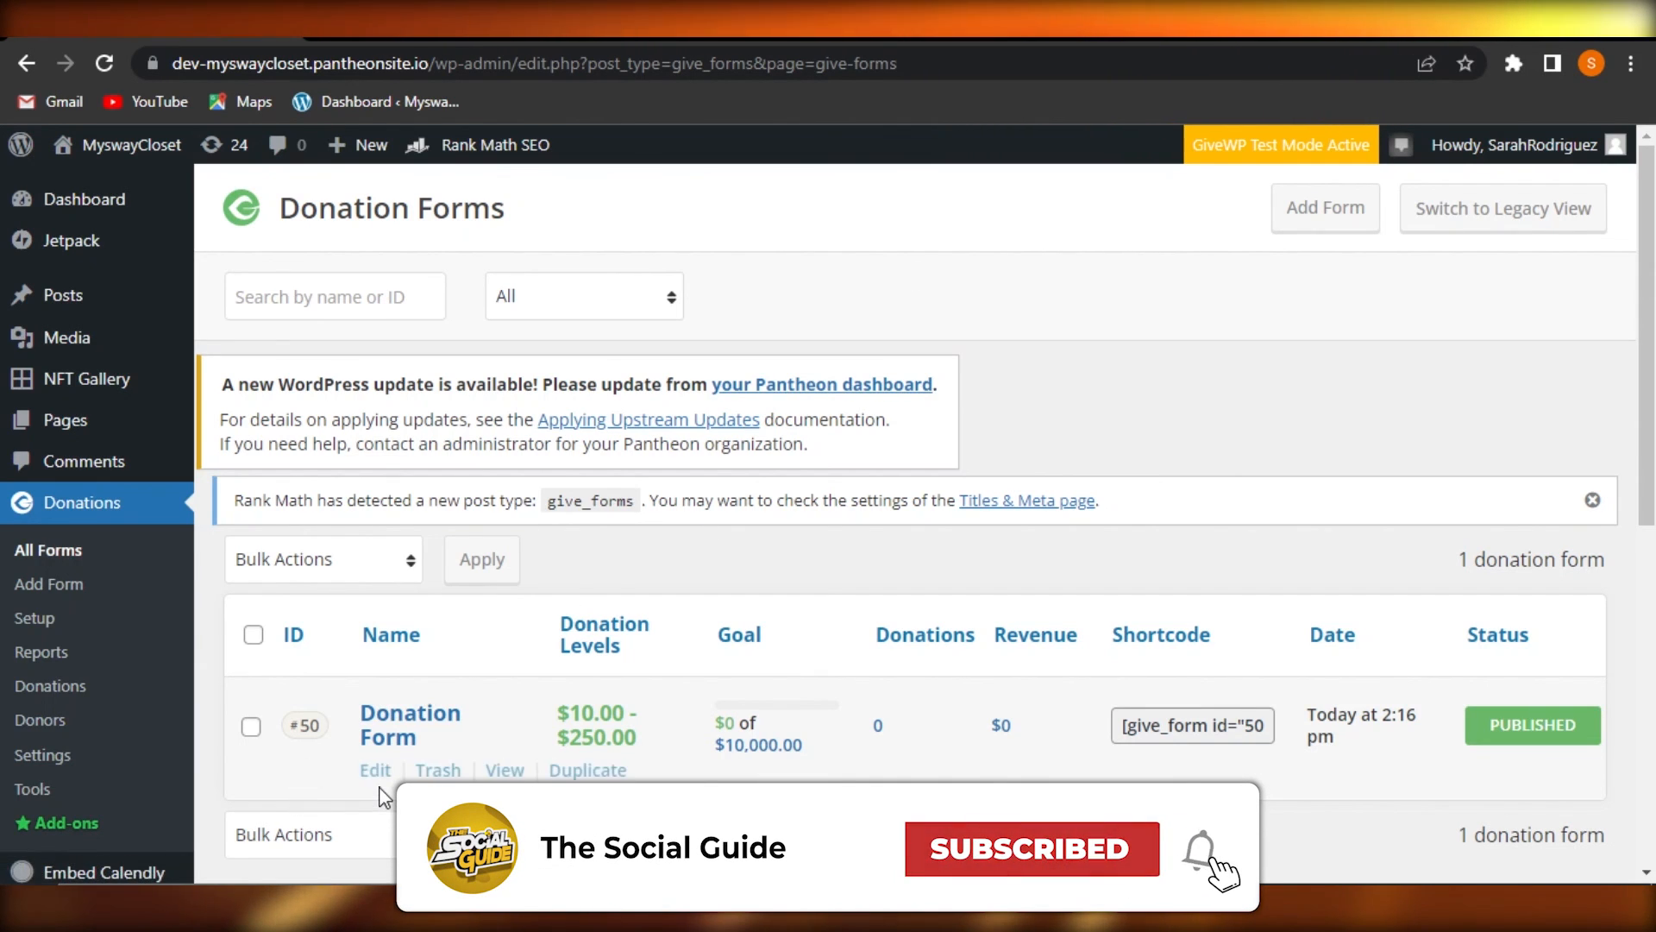